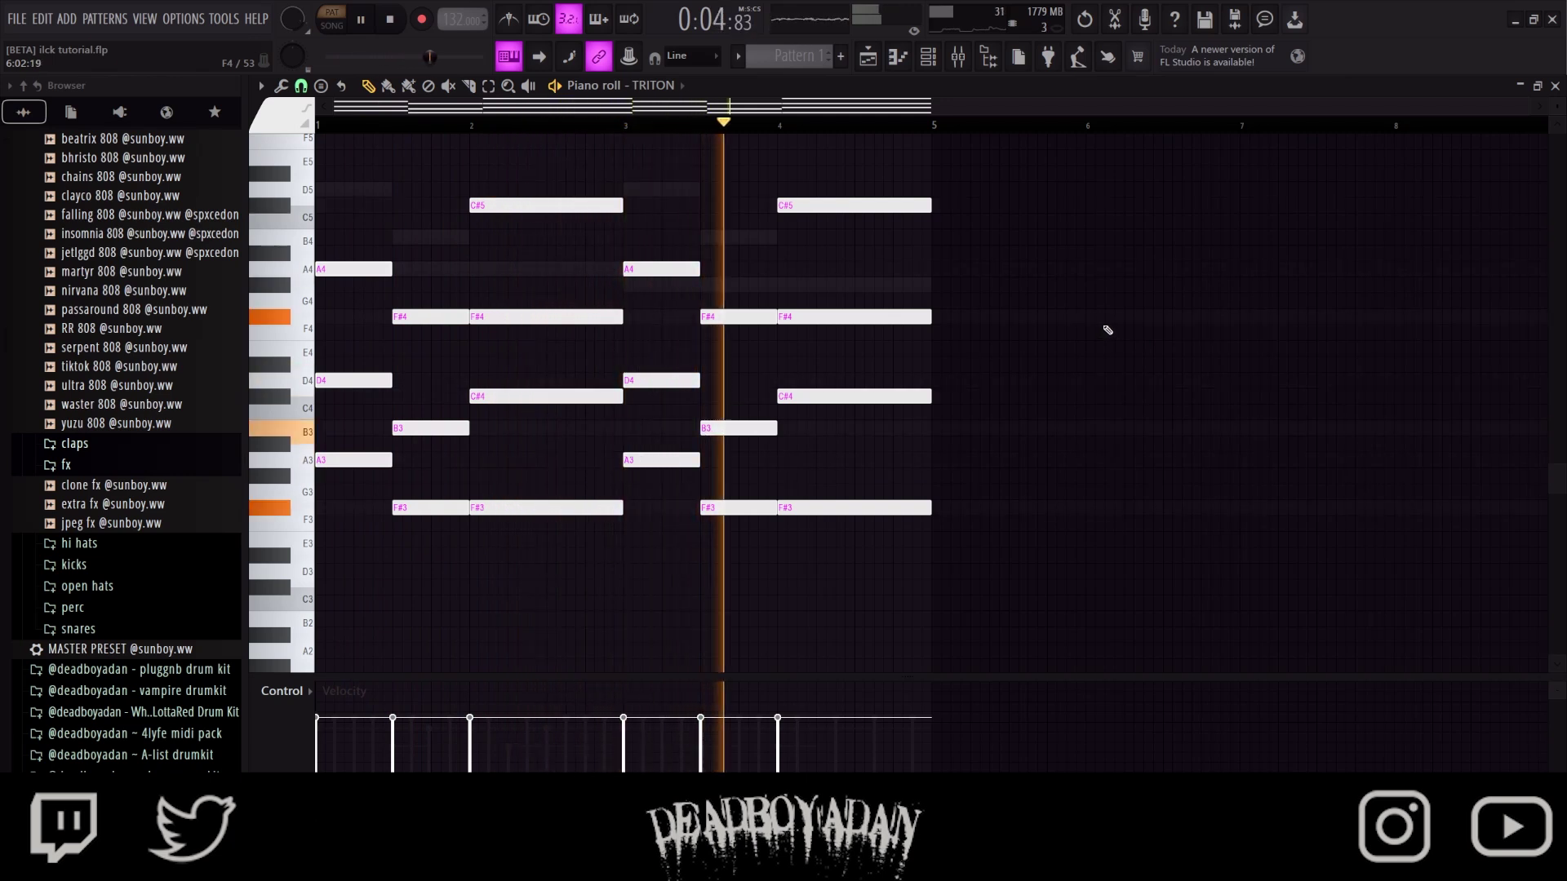
- Stop playback, open the Augmented STRINGS instrument and look through its preset categories
{"action": "key", "text": "space"}
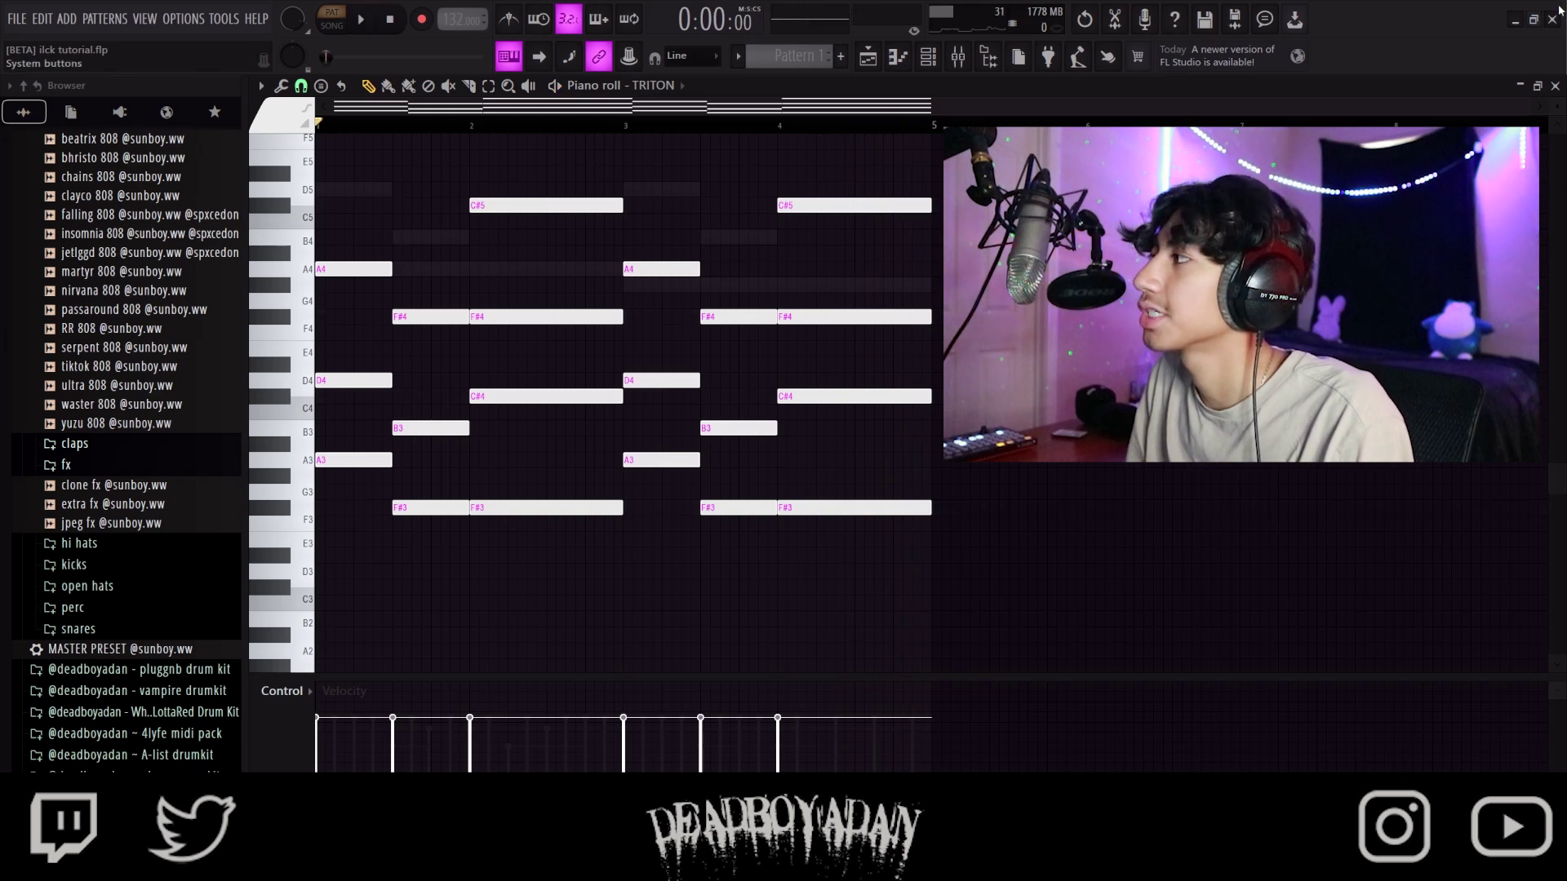
{"action": "key", "text": "F7"}
{"action": "left_click", "coordinate": [475, 408]}
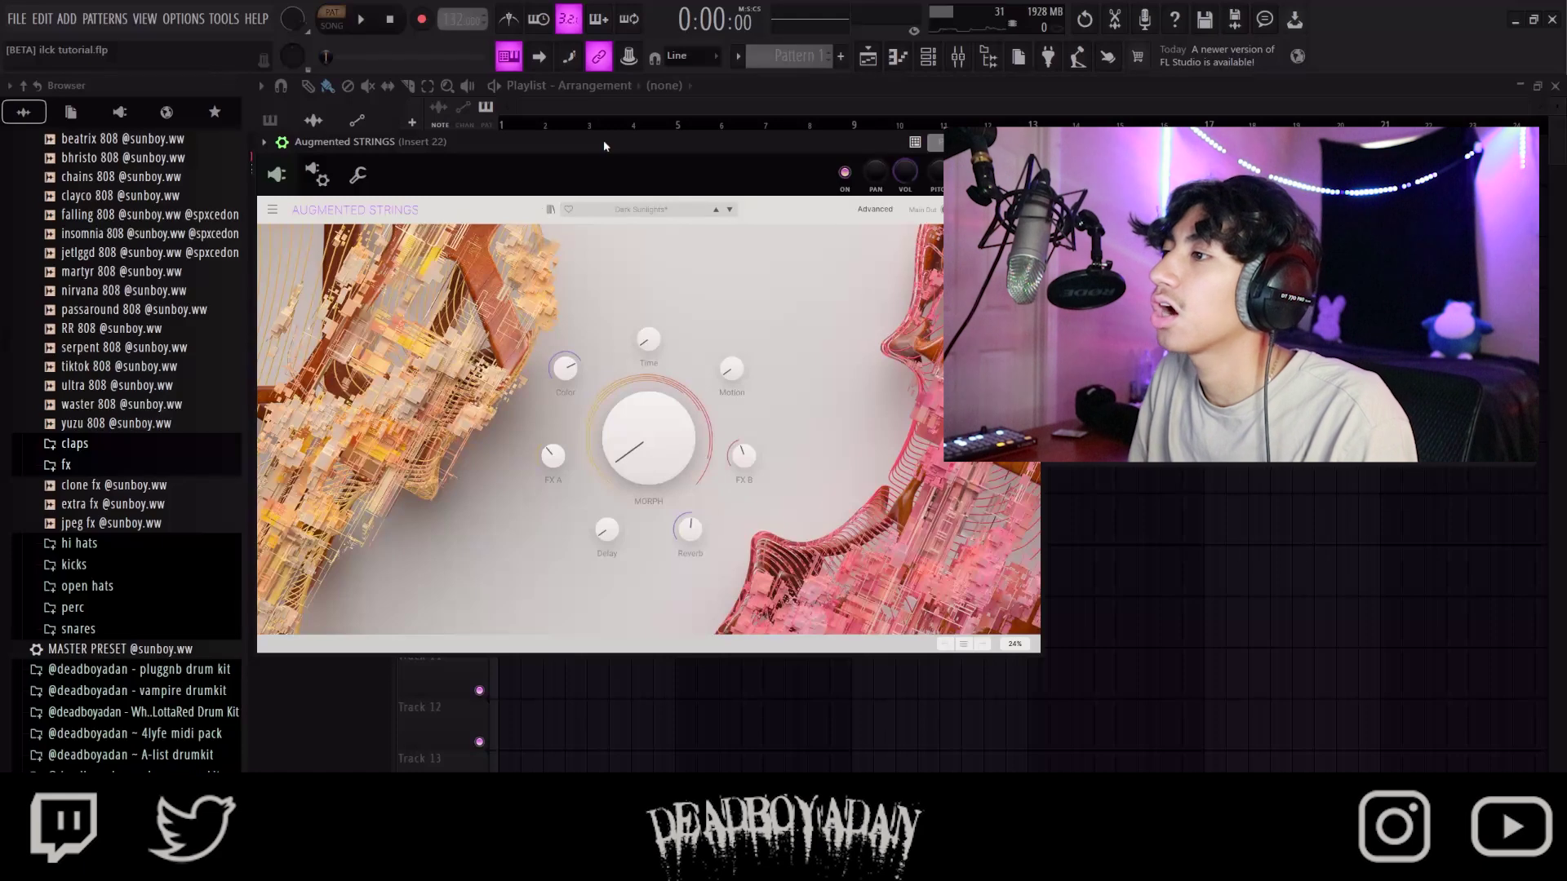
{"action": "left_click", "coordinate": [641, 210]}
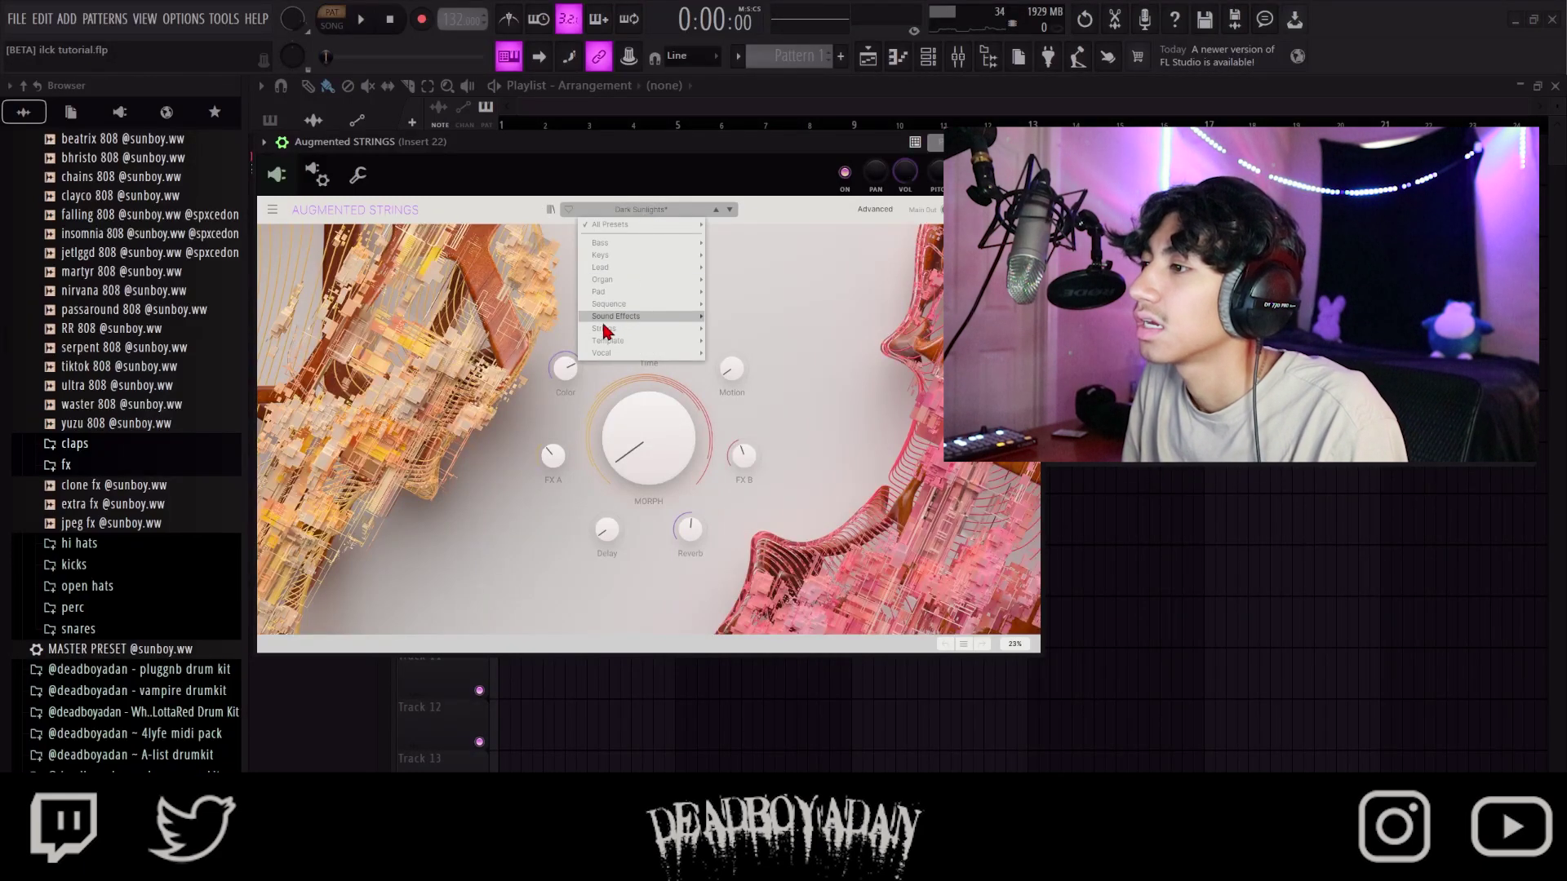
{"action": "mouse_move", "coordinate": [604, 328]}
{"action": "key", "text": "Escape"}
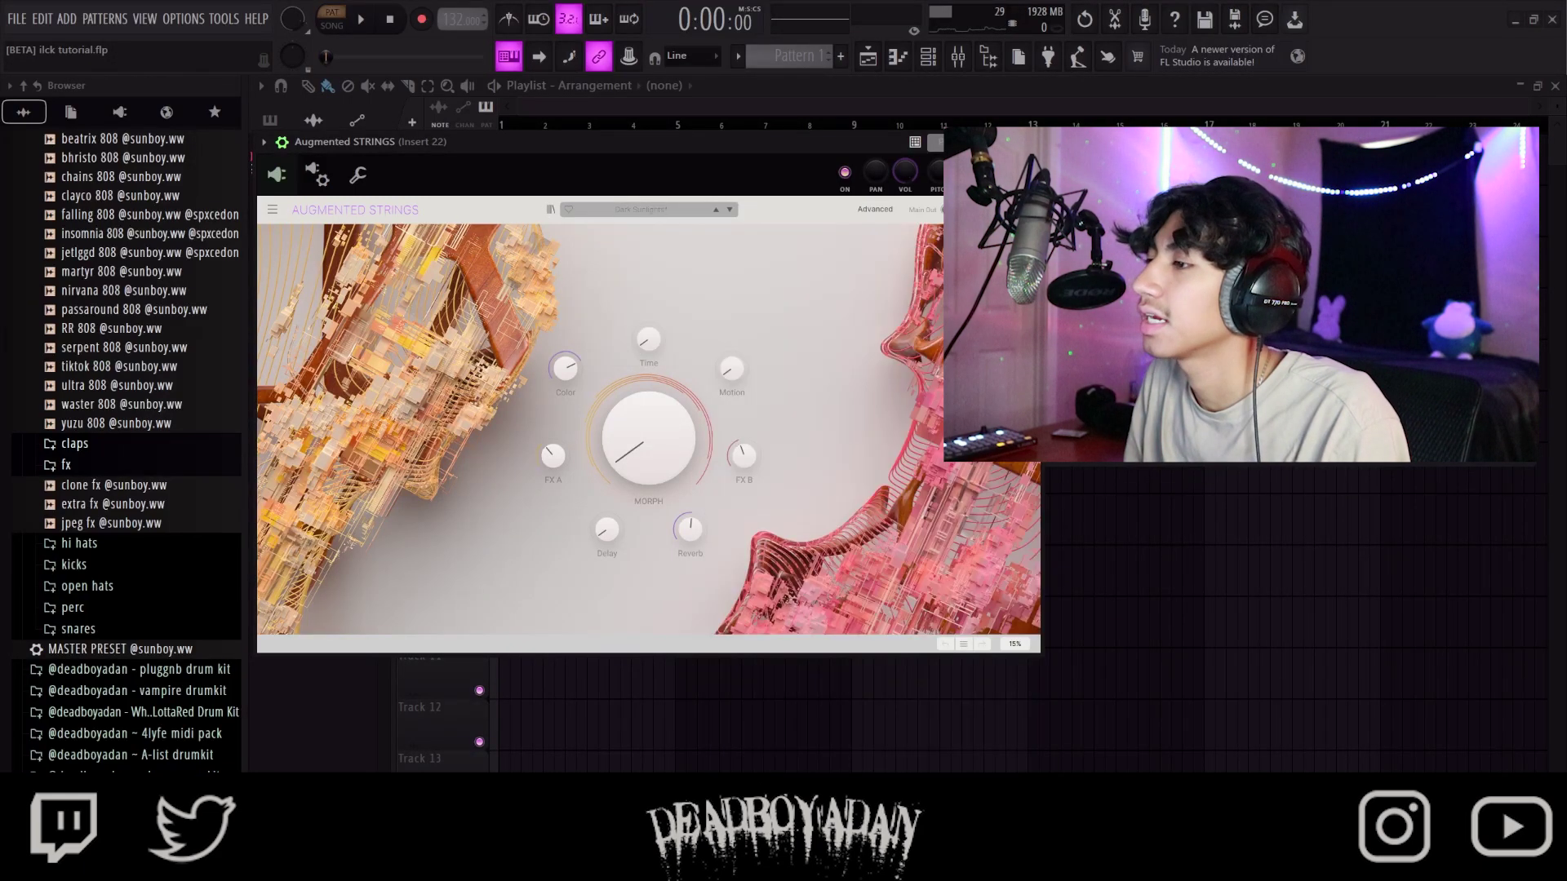
{"action": "key", "text": "Escape"}
{"action": "key", "text": "F7"}
{"action": "key", "text": "space"}
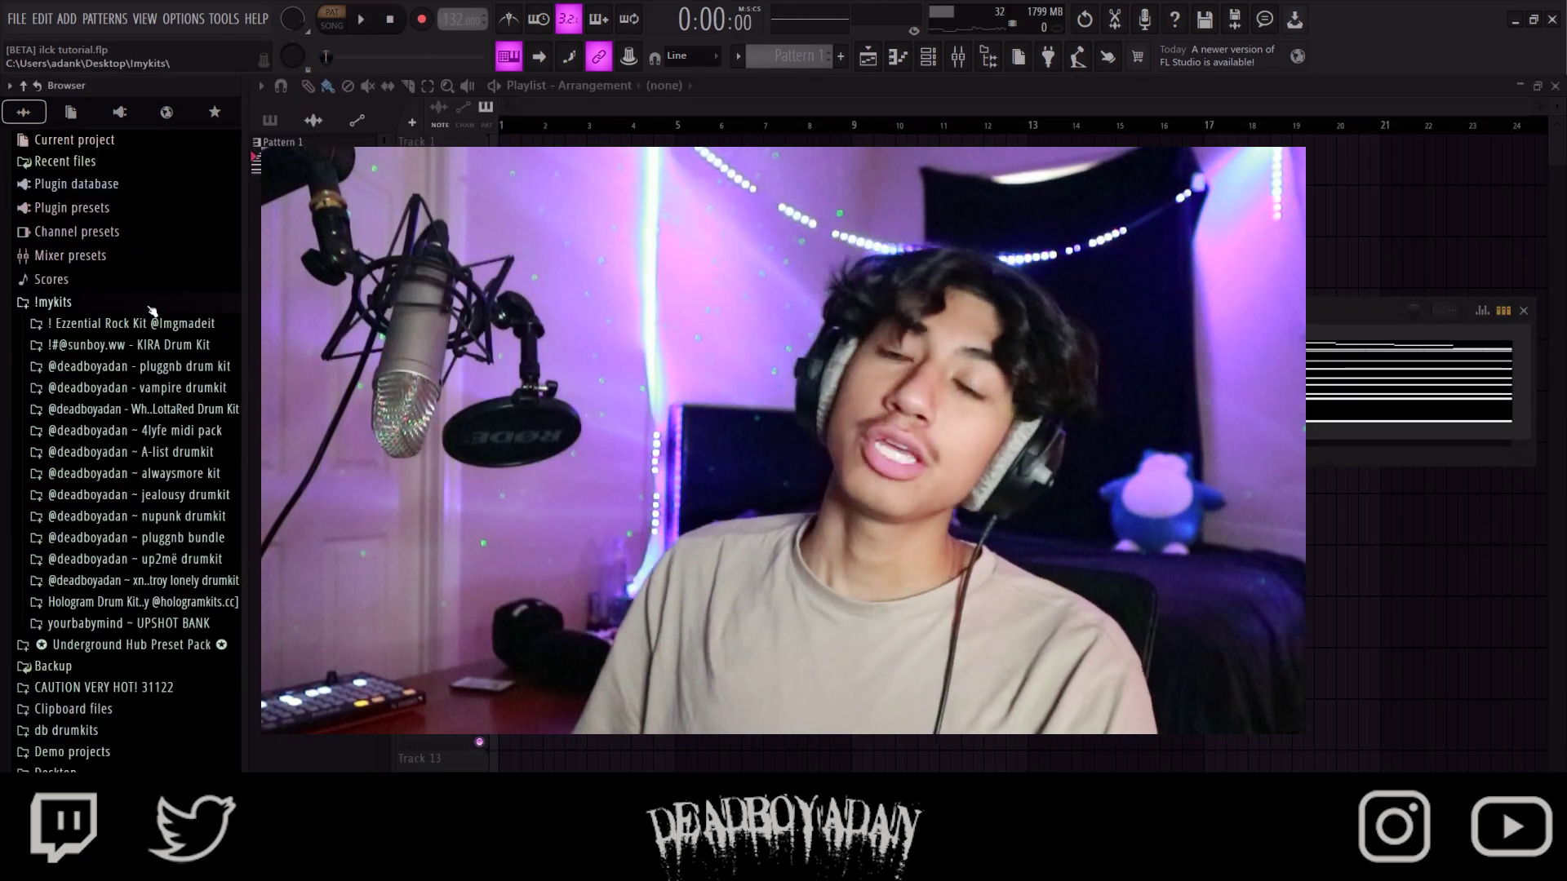
{"action": "left_click", "coordinate": [137, 348]}
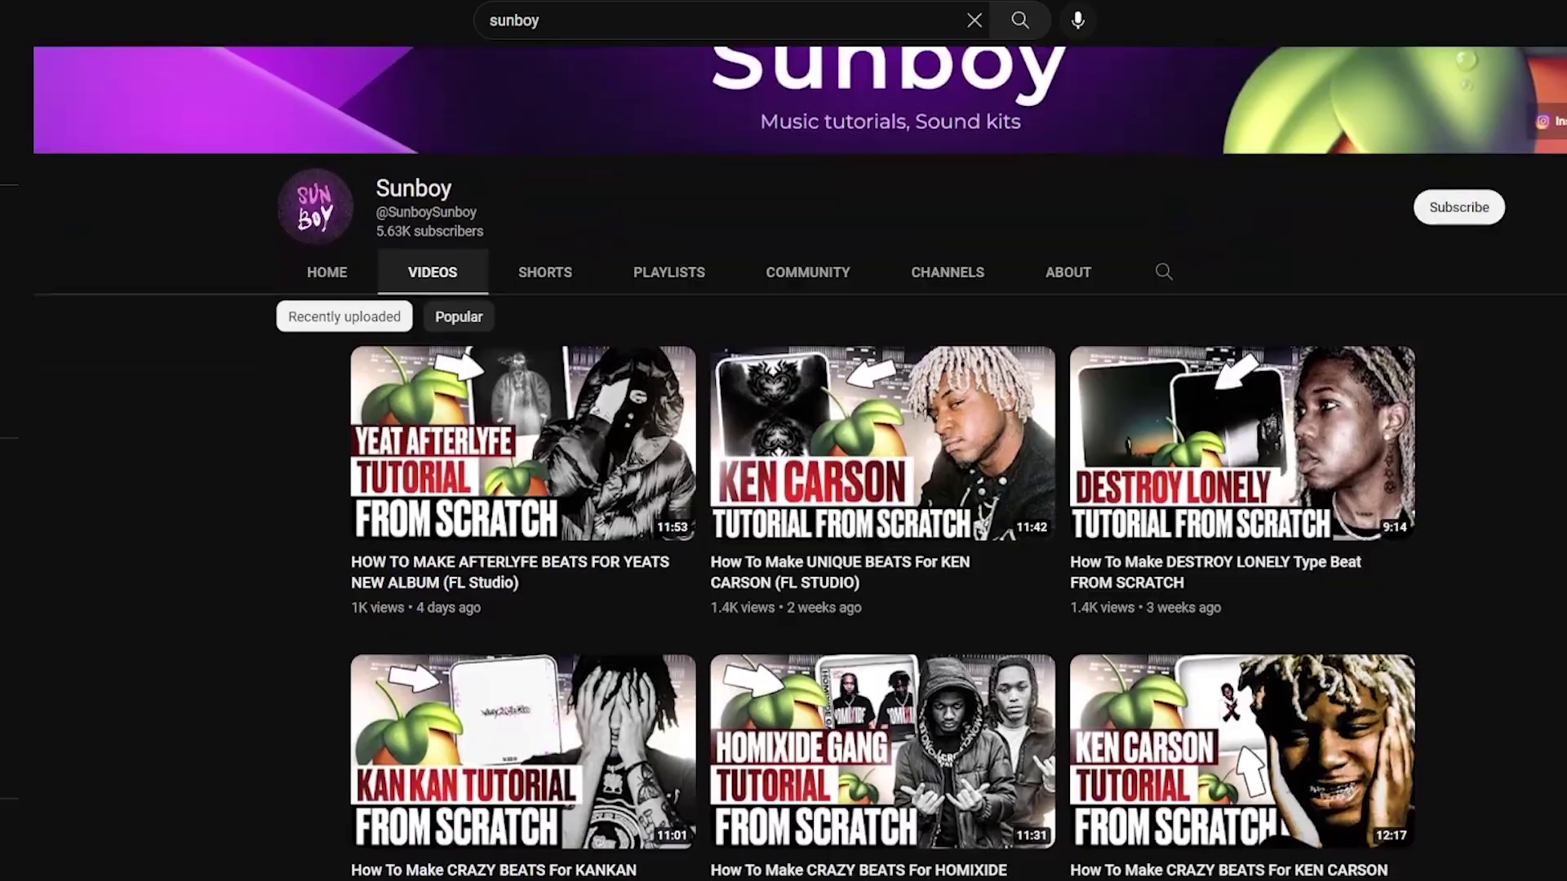
- Look through the uploaded videos on the Sunboy YouTube channel
{"action": "scroll", "coordinate": [783, 490], "scroll_direction": "down", "scroll_amount": 8}
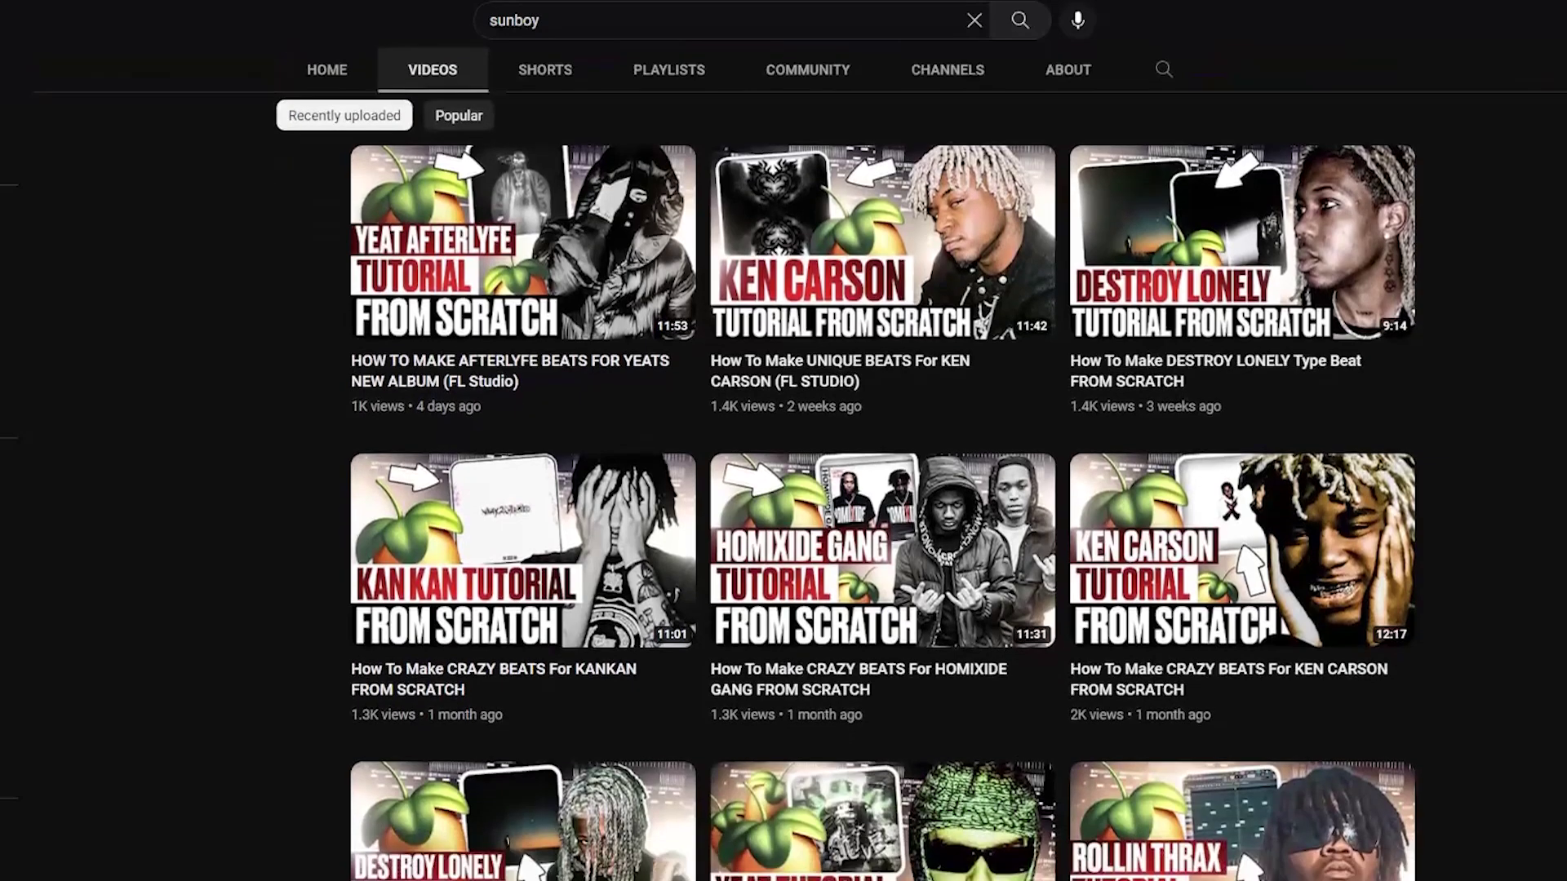
{"action": "scroll", "coordinate": [881, 490], "scroll_direction": "down", "scroll_amount": 7}
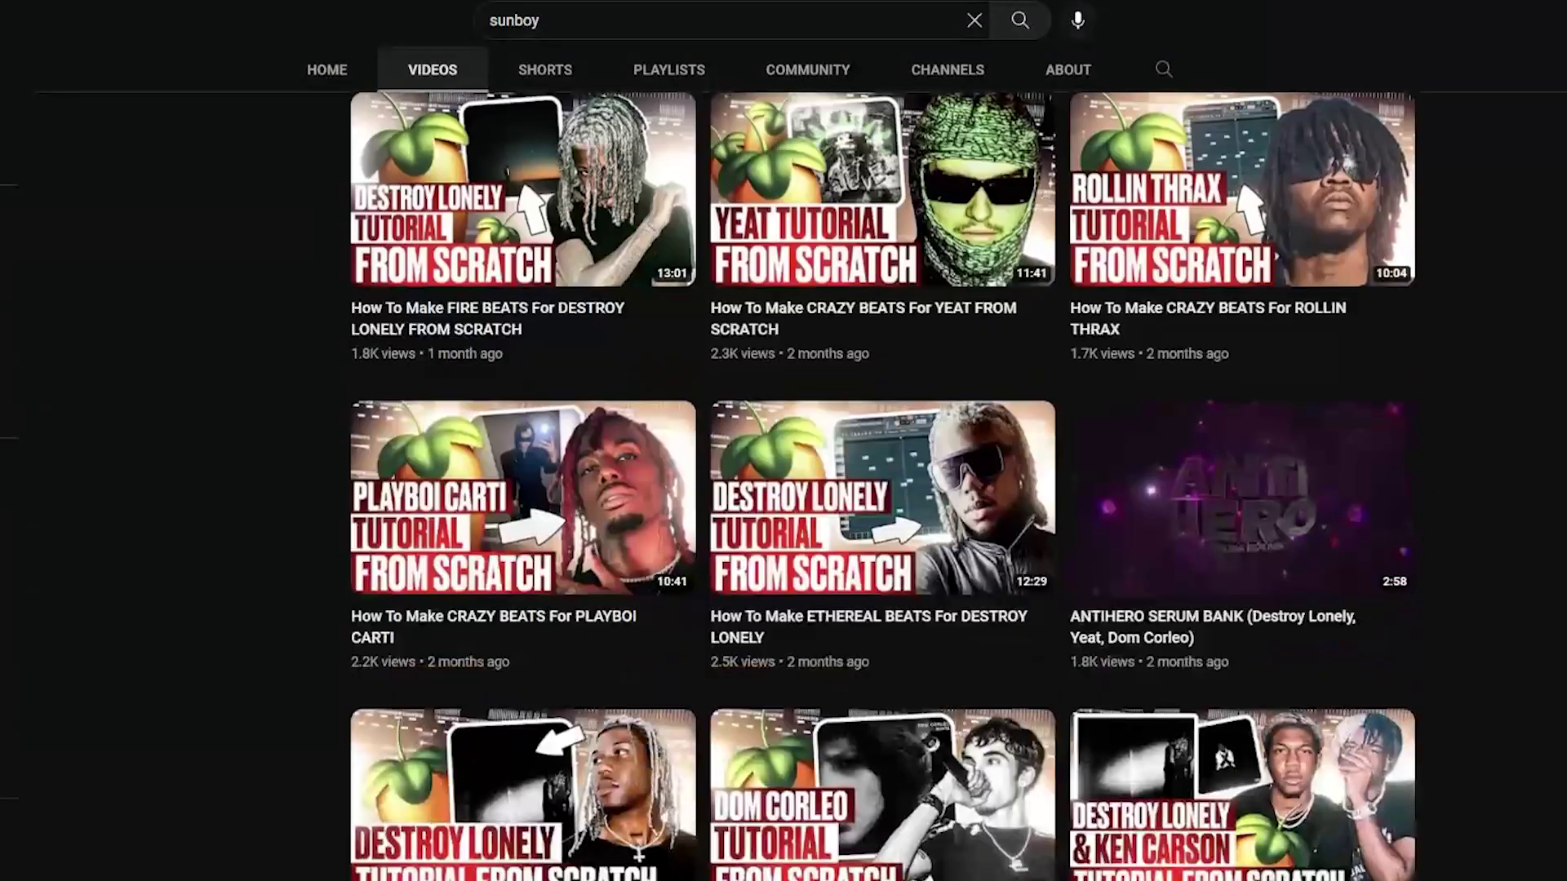
{"action": "scroll", "coordinate": [881, 490], "scroll_direction": "down", "scroll_amount": 6}
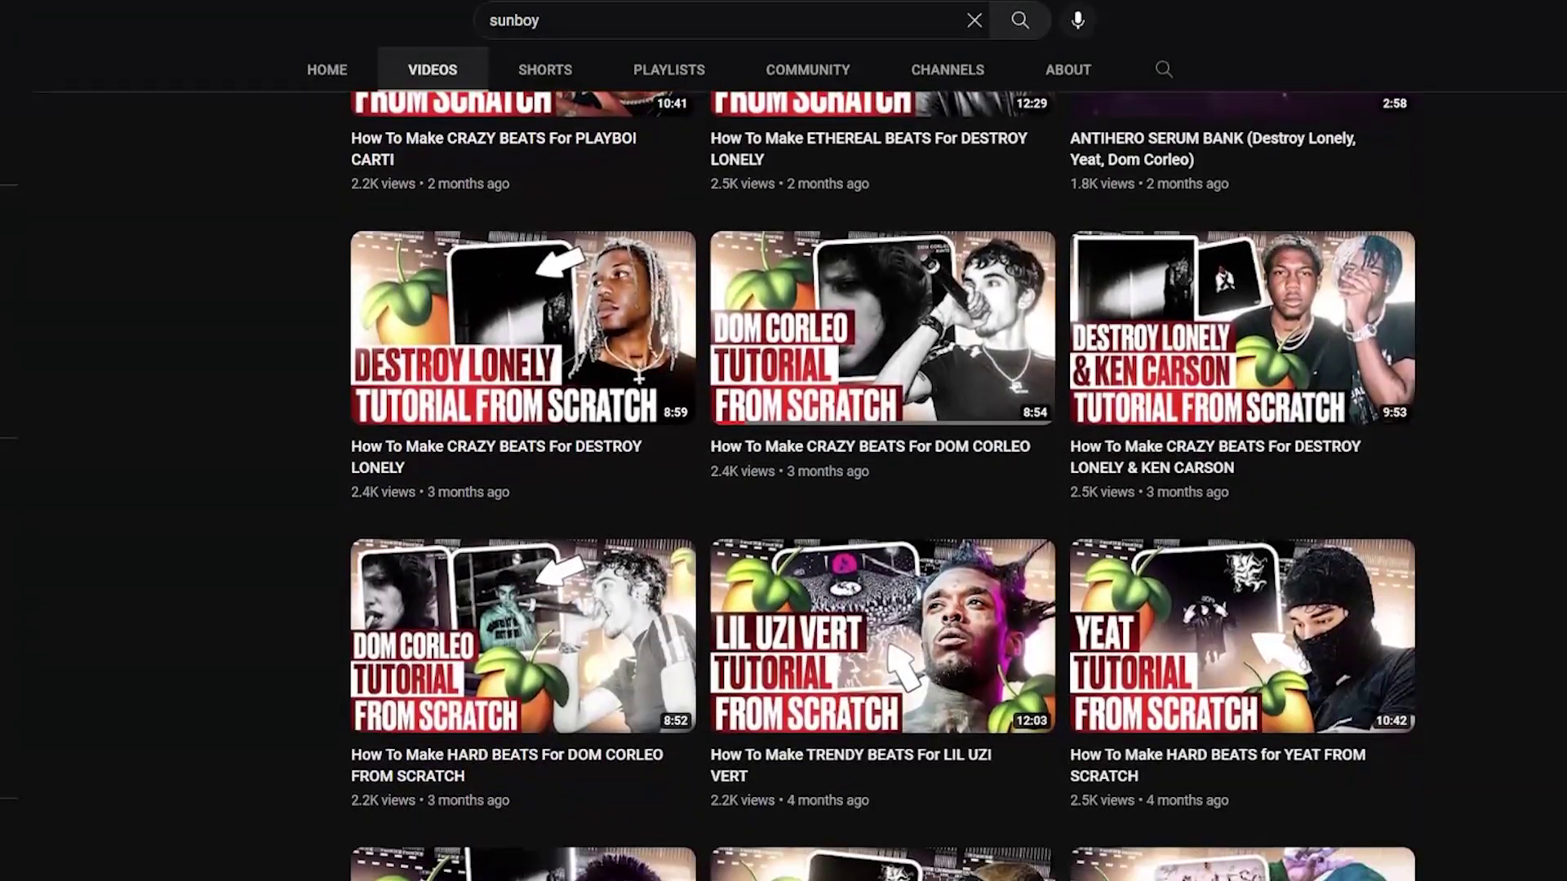
{"action": "scroll", "coordinate": [881, 489], "scroll_direction": "down", "scroll_amount": 5}
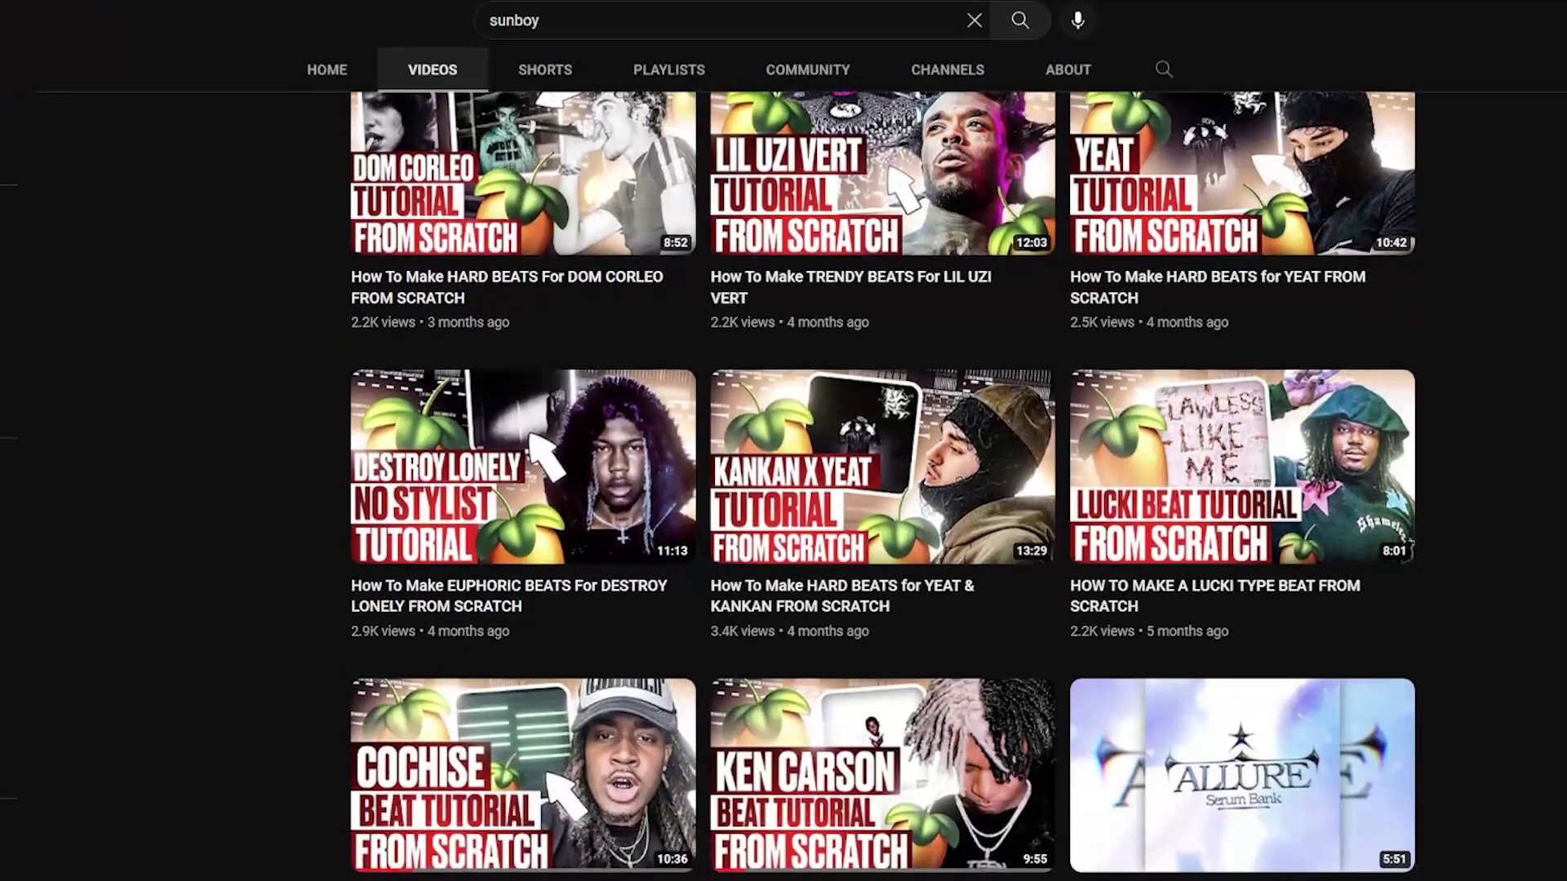
{"action": "scroll", "coordinate": [881, 489], "scroll_direction": "down", "scroll_amount": 3}
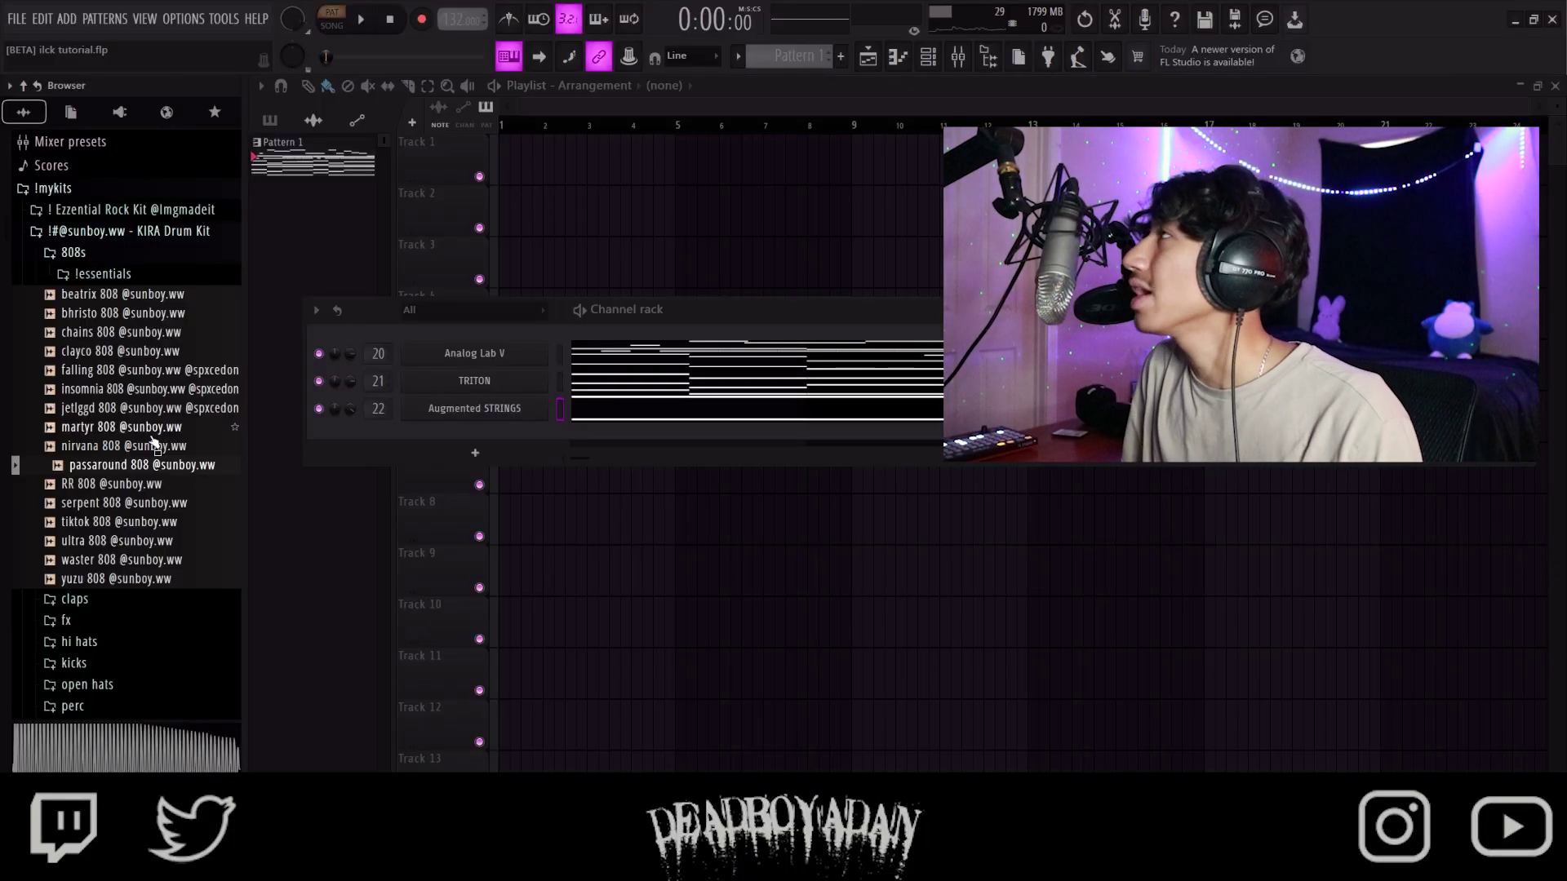
- Audition the kit's 808 samples and add ultra 808 as a new channel with hits on steps 1 and 13
{"action": "key", "text": "Down"}
{"action": "key", "text": "Down"}
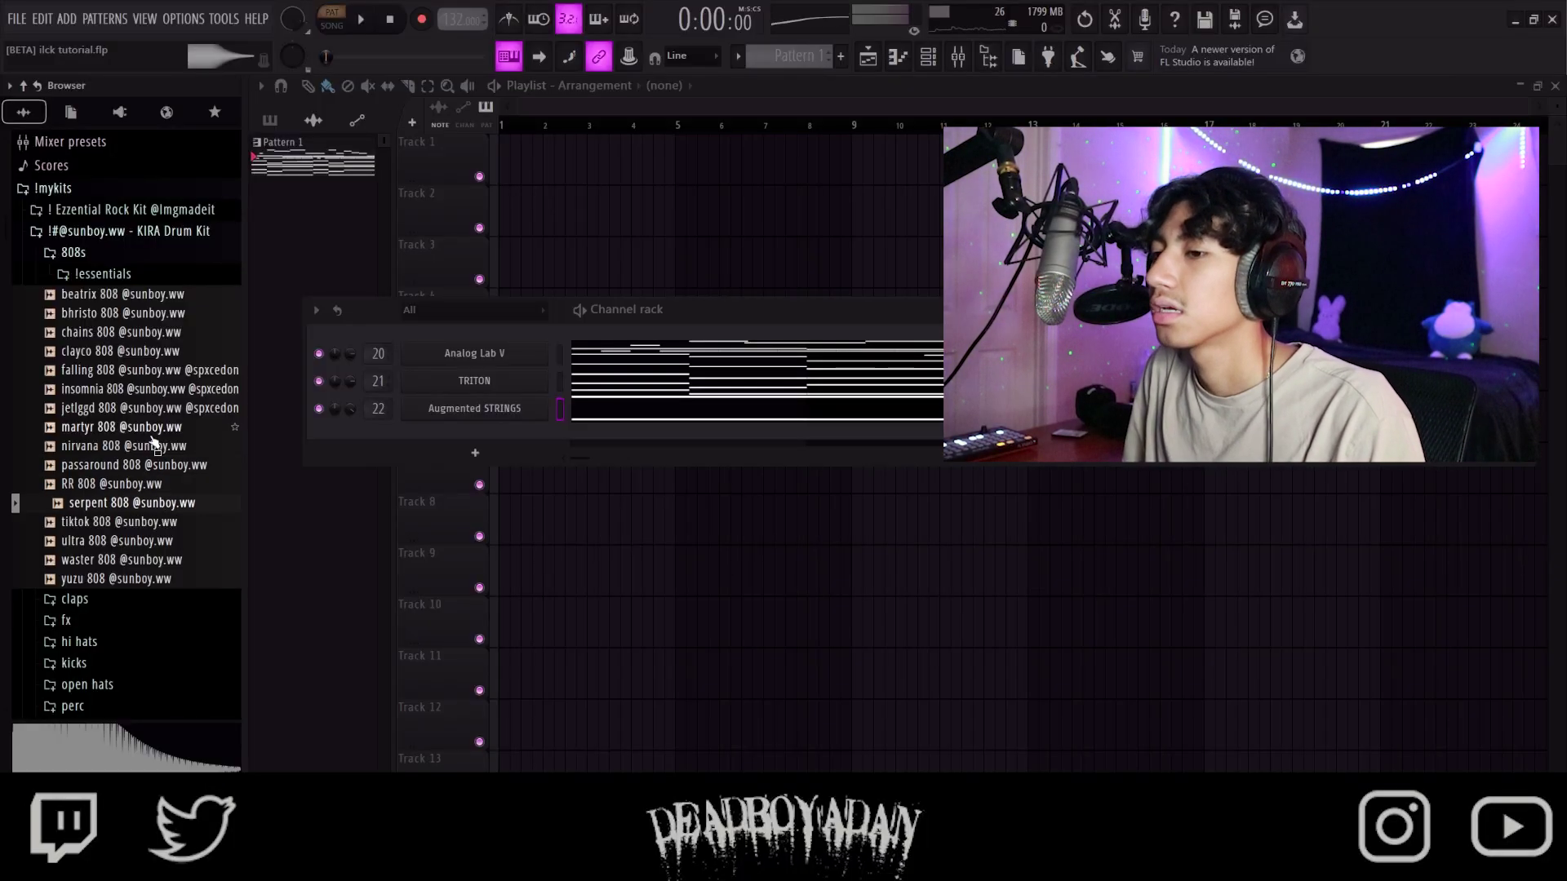
{"action": "key", "text": "Down"}
{"action": "key", "text": "Down"}
{"action": "key", "text": "Up"}
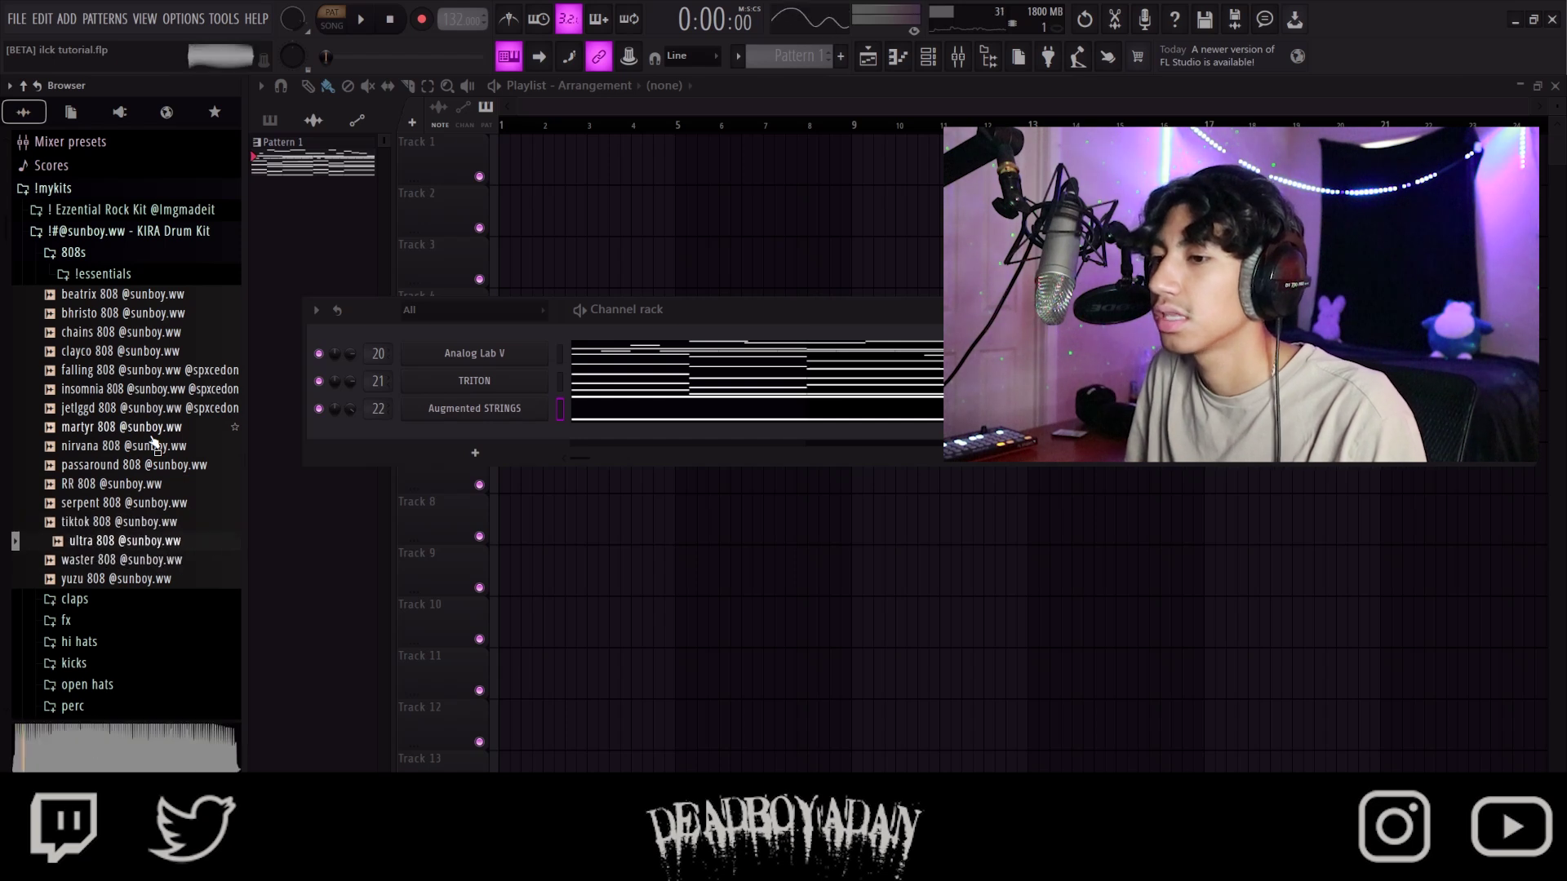
{"action": "left_click_drag", "start_coordinate": [510, 346], "coordinate": [425, 357]}
{"action": "right_click", "coordinate": [404, 359]}
{"action": "left_click", "coordinate": [587, 441]}
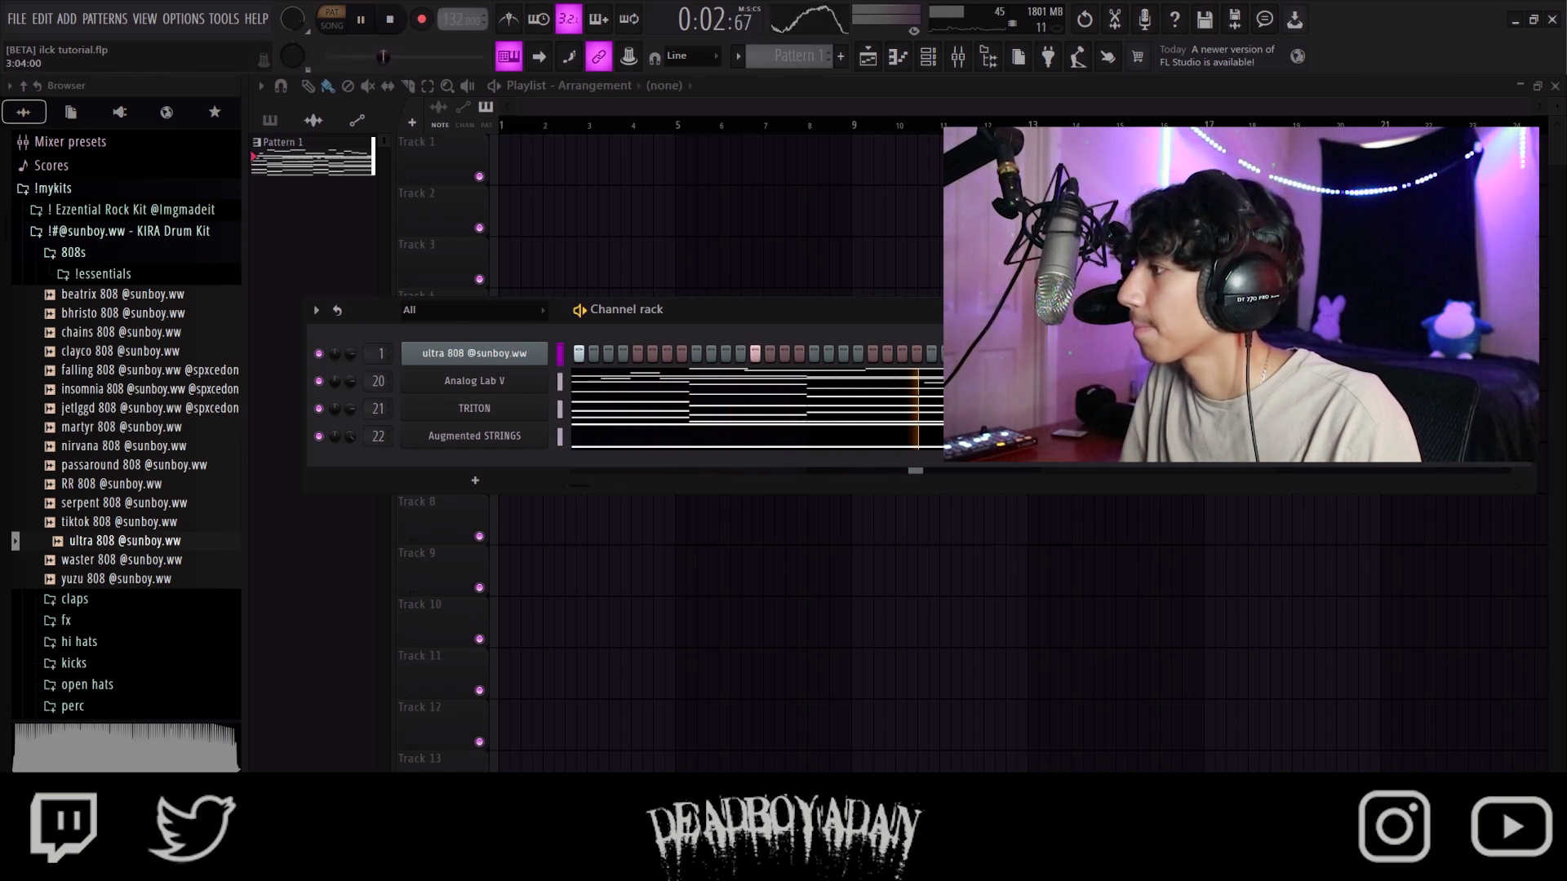
- Inspect the ultra 808 sample in Edison and replace it in its channel with clayco 808
{"action": "right_click", "coordinate": [608, 522]}
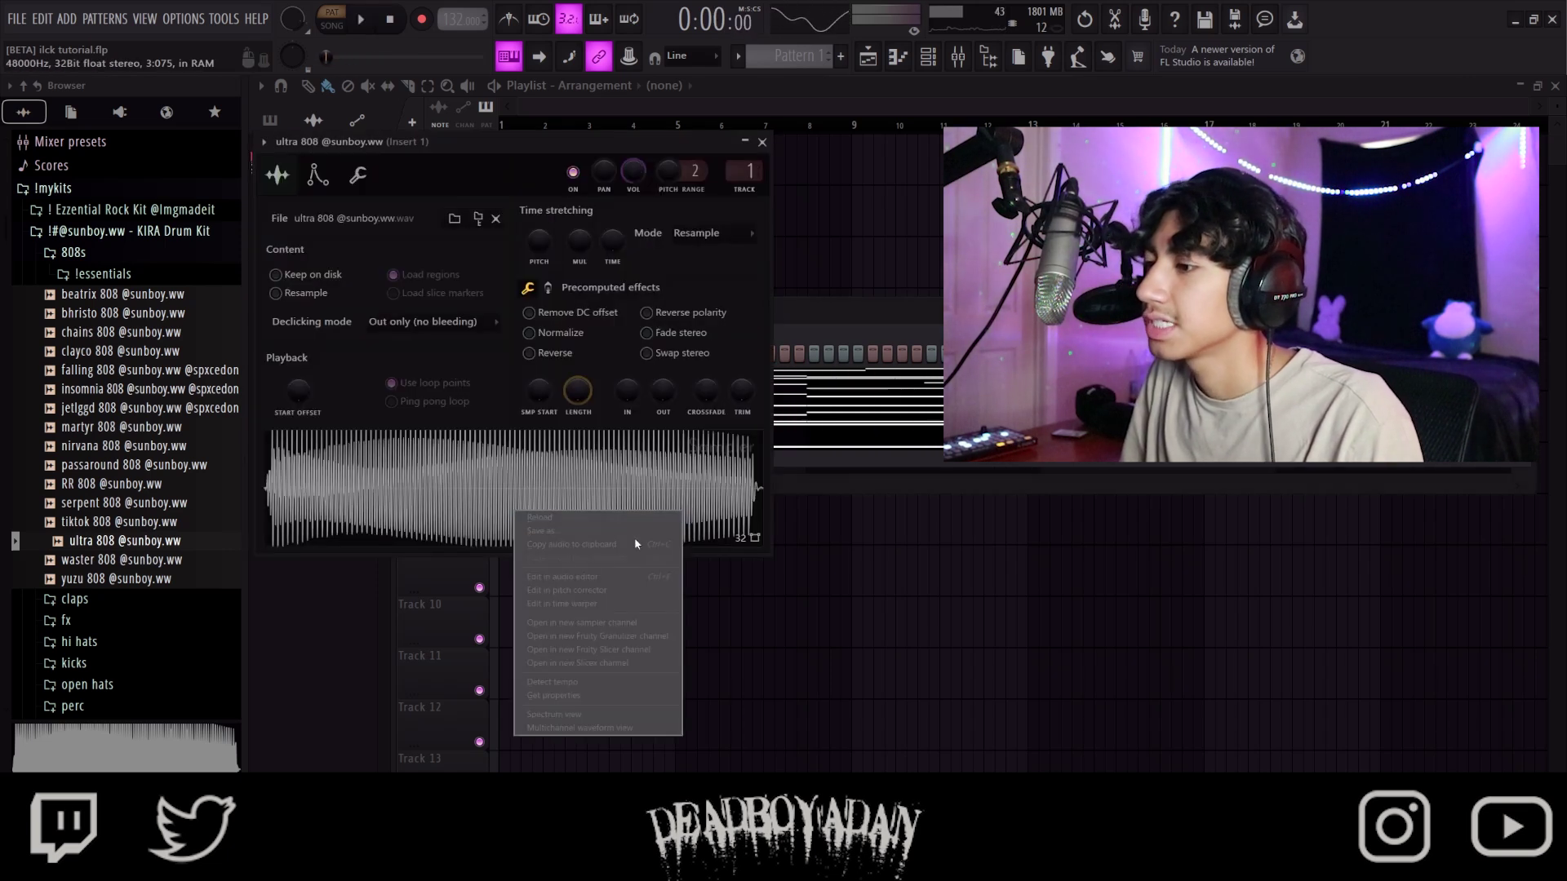
{"action": "left_click", "coordinate": [580, 603]}
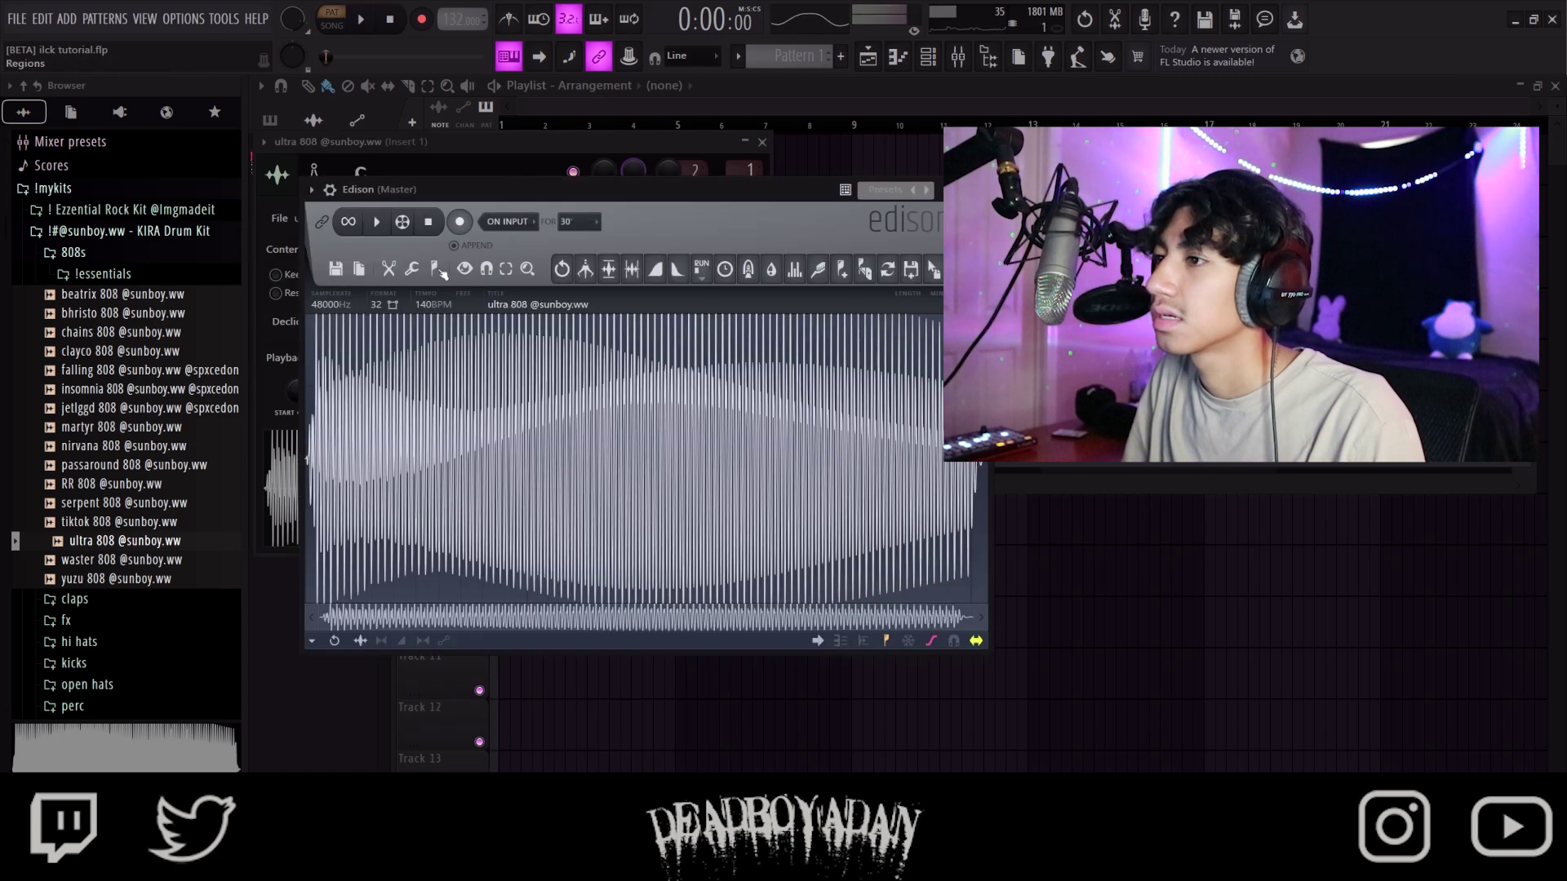
{"action": "left_click", "coordinate": [473, 474]}
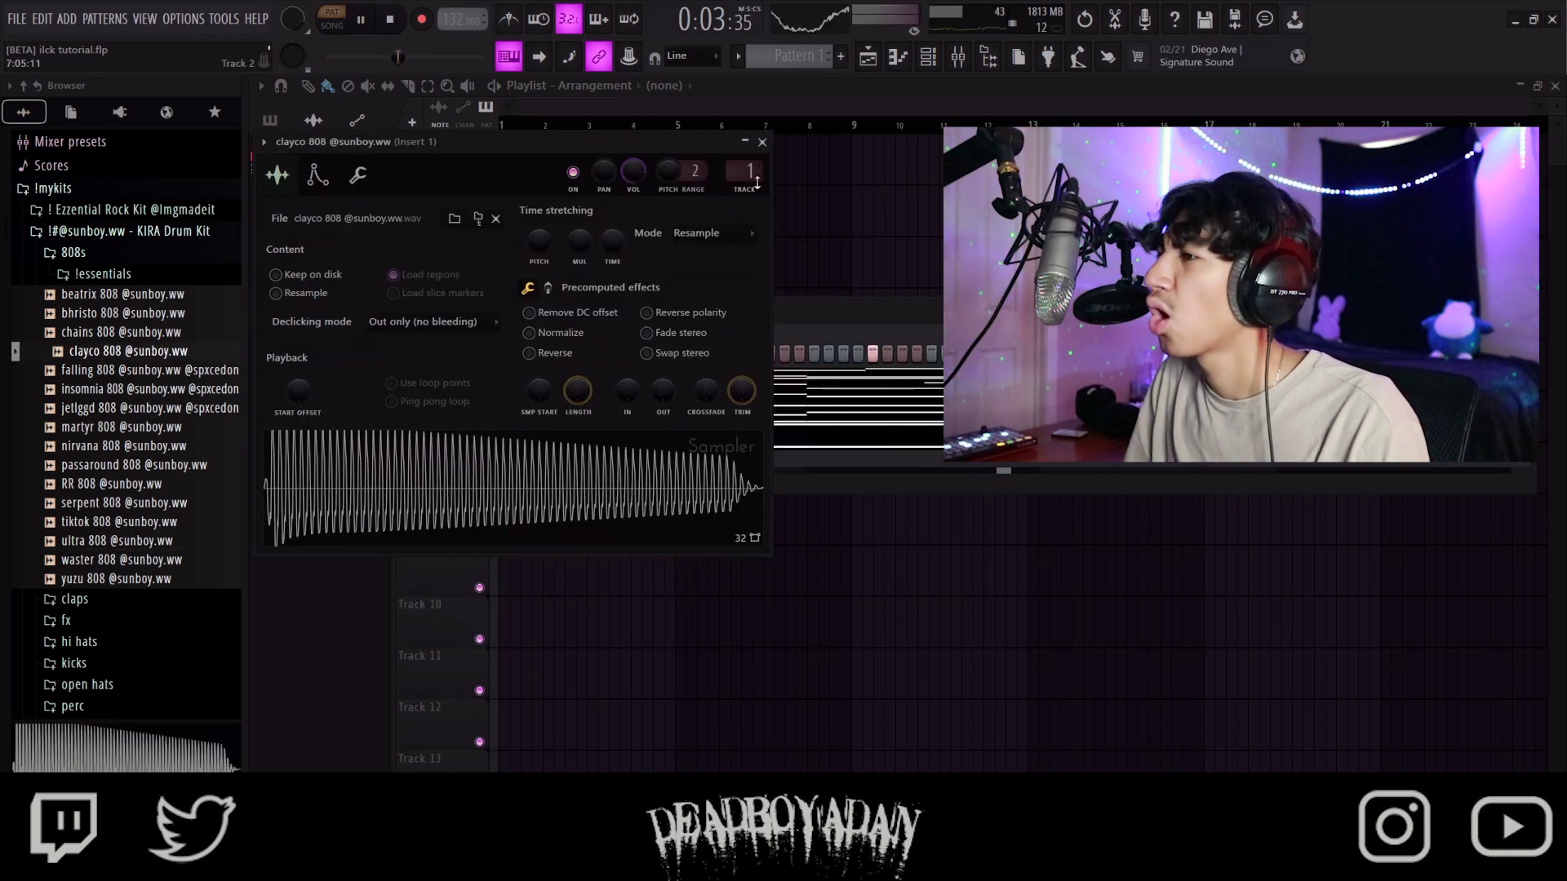
{"action": "double_click", "coordinate": [757, 180]}
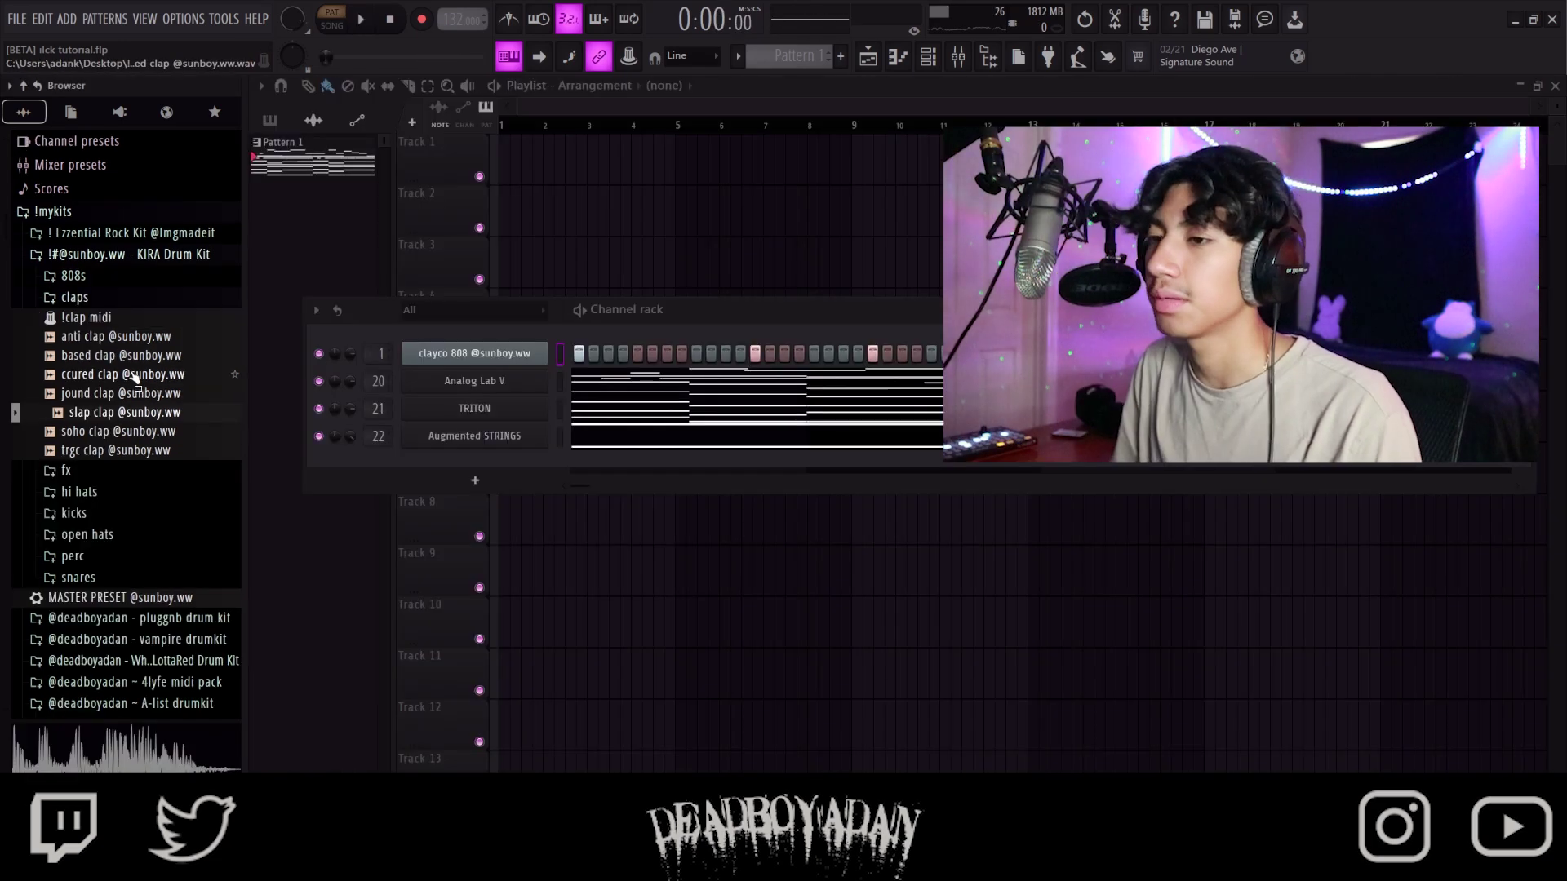
- Audition the kit's claps and add jound clap as a new channel below the 808
{"action": "left_click", "coordinate": [135, 374]}
{"action": "left_click", "coordinate": [134, 393]}
{"action": "left_click", "coordinate": [139, 413]}
{"action": "left_click_drag", "start_coordinate": [143, 395], "coordinate": [543, 379]}
{"action": "right_click", "coordinate": [546, 377]}
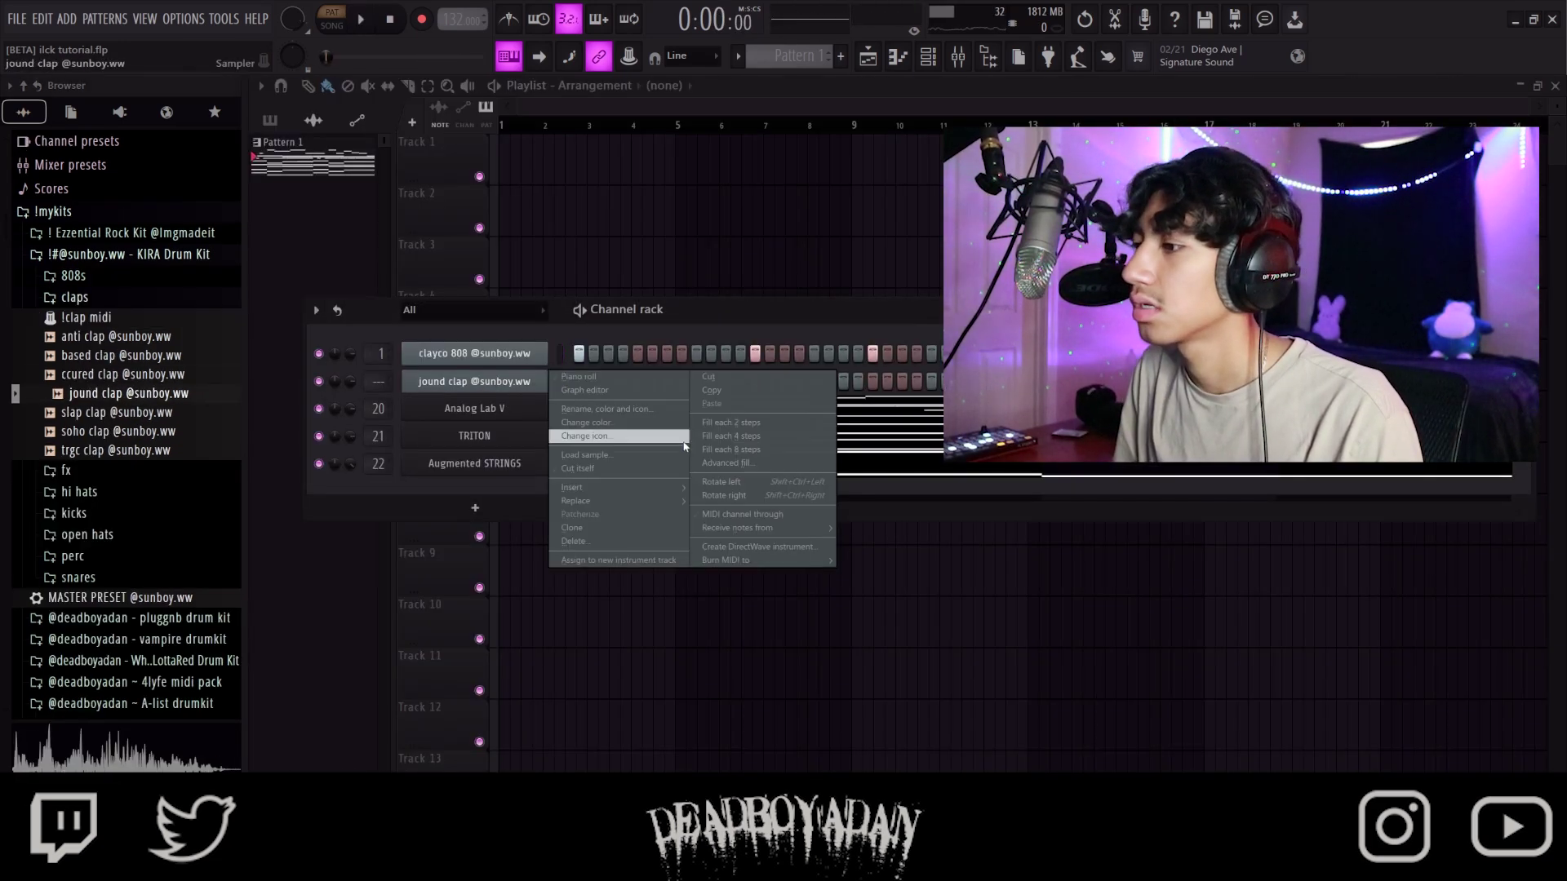
{"action": "left_click", "coordinate": [741, 464]}
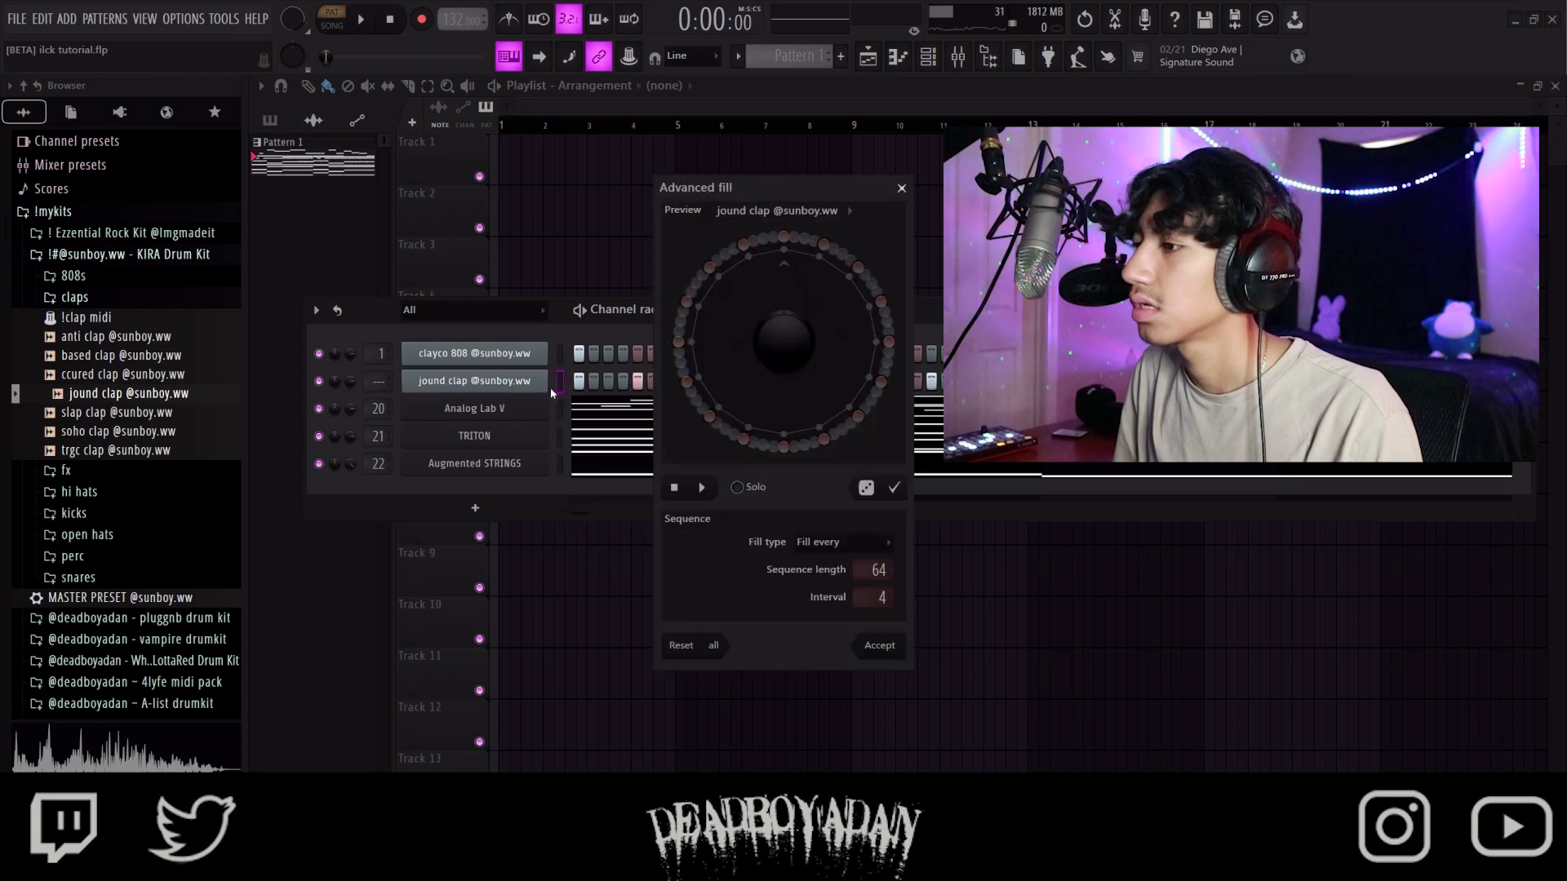
{"action": "left_click", "coordinate": [901, 188]}
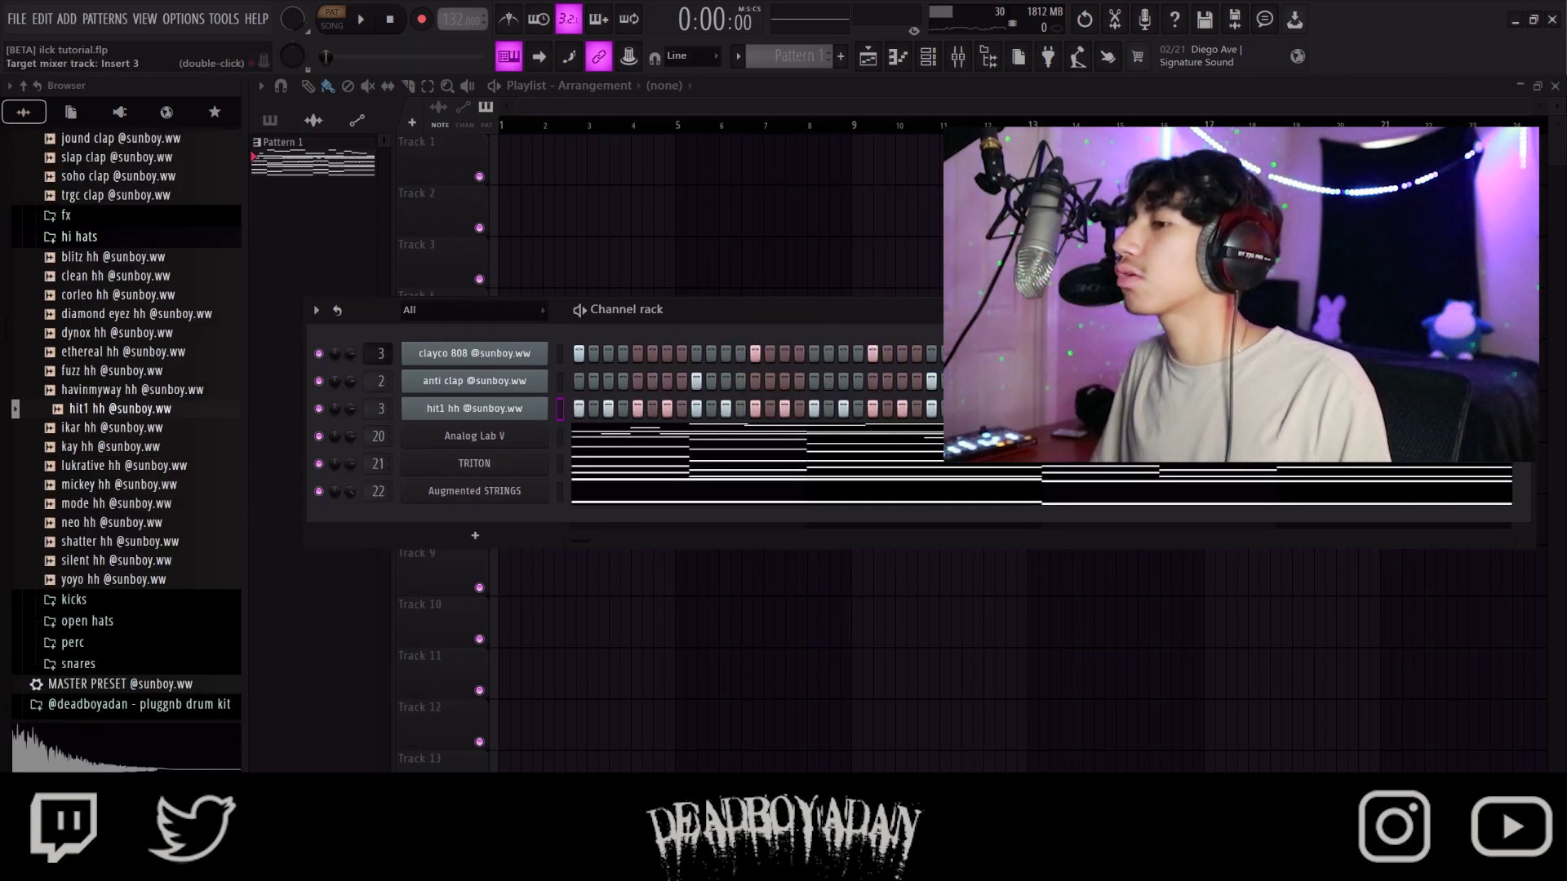
- Replace the freefall snare with the if looks could kill snare on mixer track 4 and play the pattern
{"action": "right_click", "coordinate": [545, 352]}
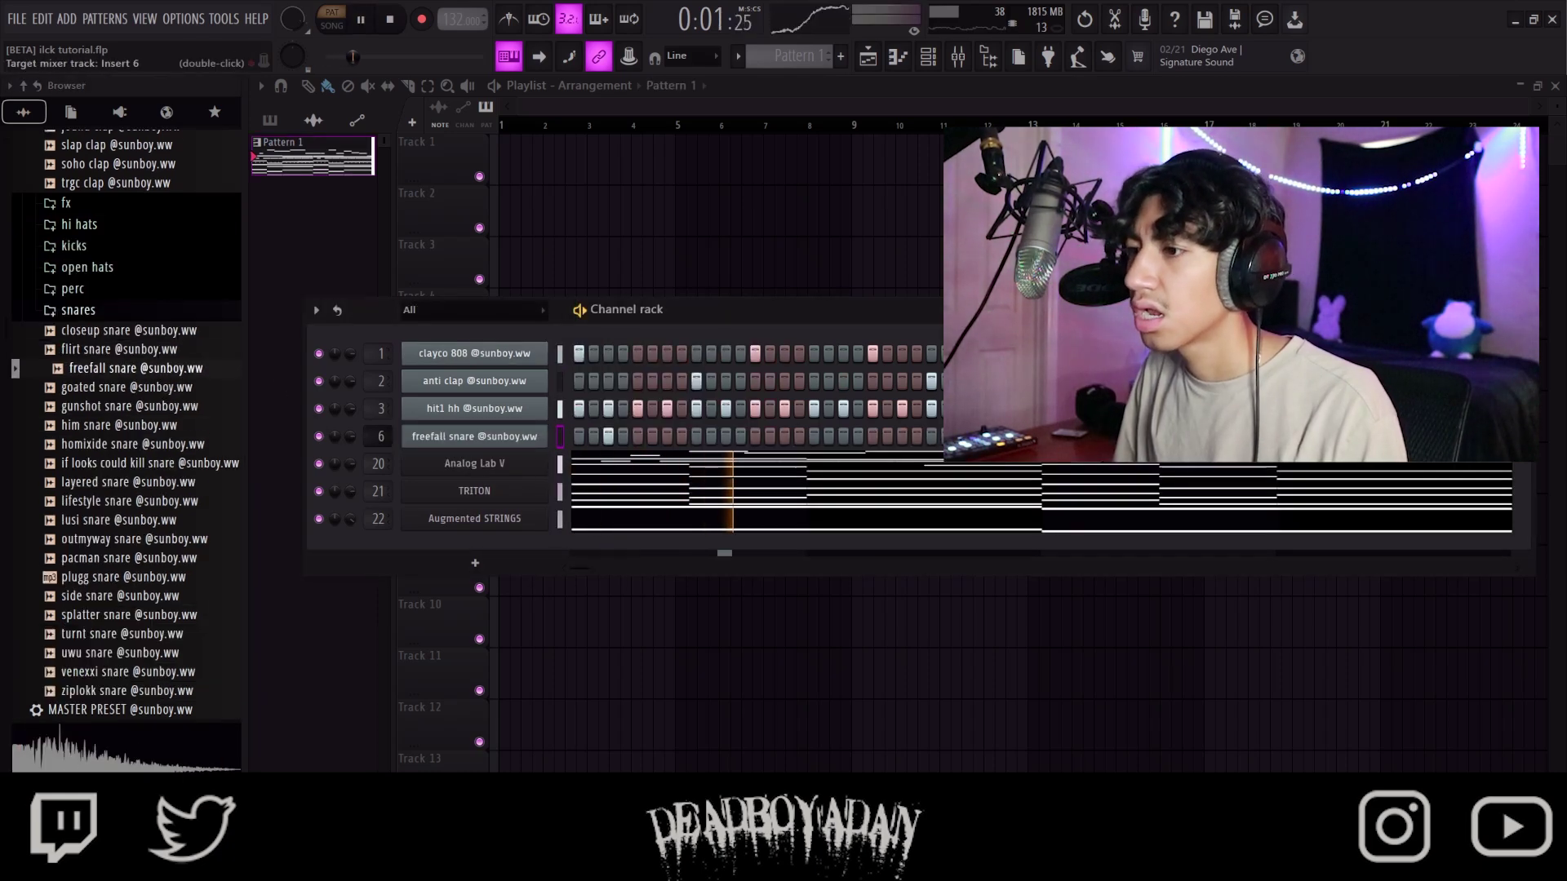
{"action": "left_click", "coordinate": [498, 443]}
{"action": "left_click", "coordinate": [834, 213]}
{"action": "left_click_drag", "start_coordinate": [163, 333], "coordinate": [551, 443]}
{"action": "left_click", "coordinate": [179, 464]}
{"action": "key", "text": "space"}
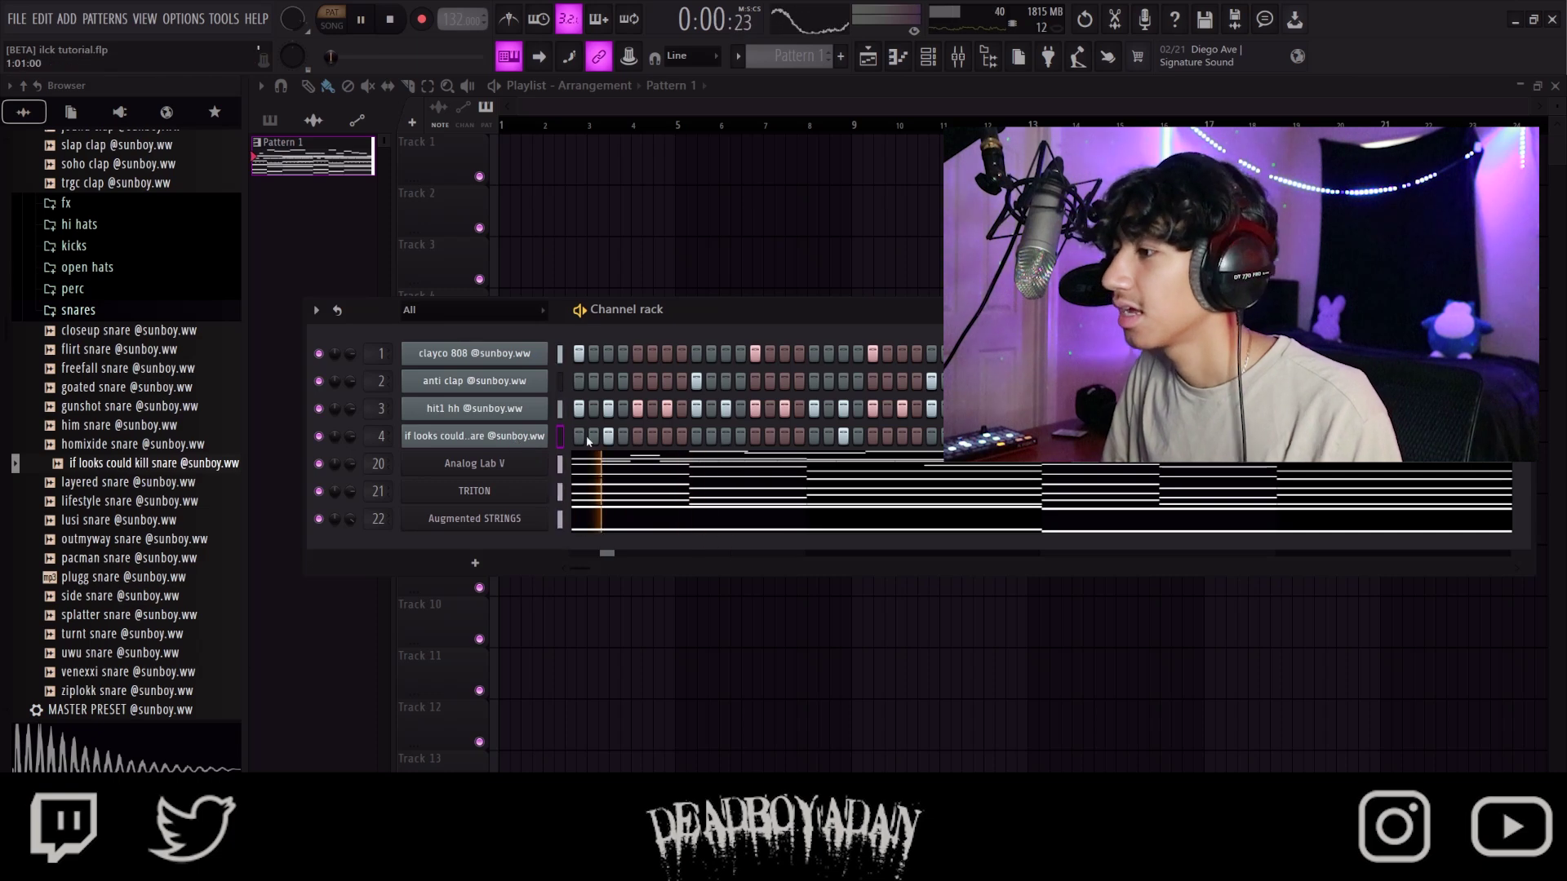
- Add side snare and dom open hat as new channels, with the open hat hitting on steps 1 and 33
{"action": "left_click_drag", "start_coordinate": [128, 596], "coordinate": [306, 563]}
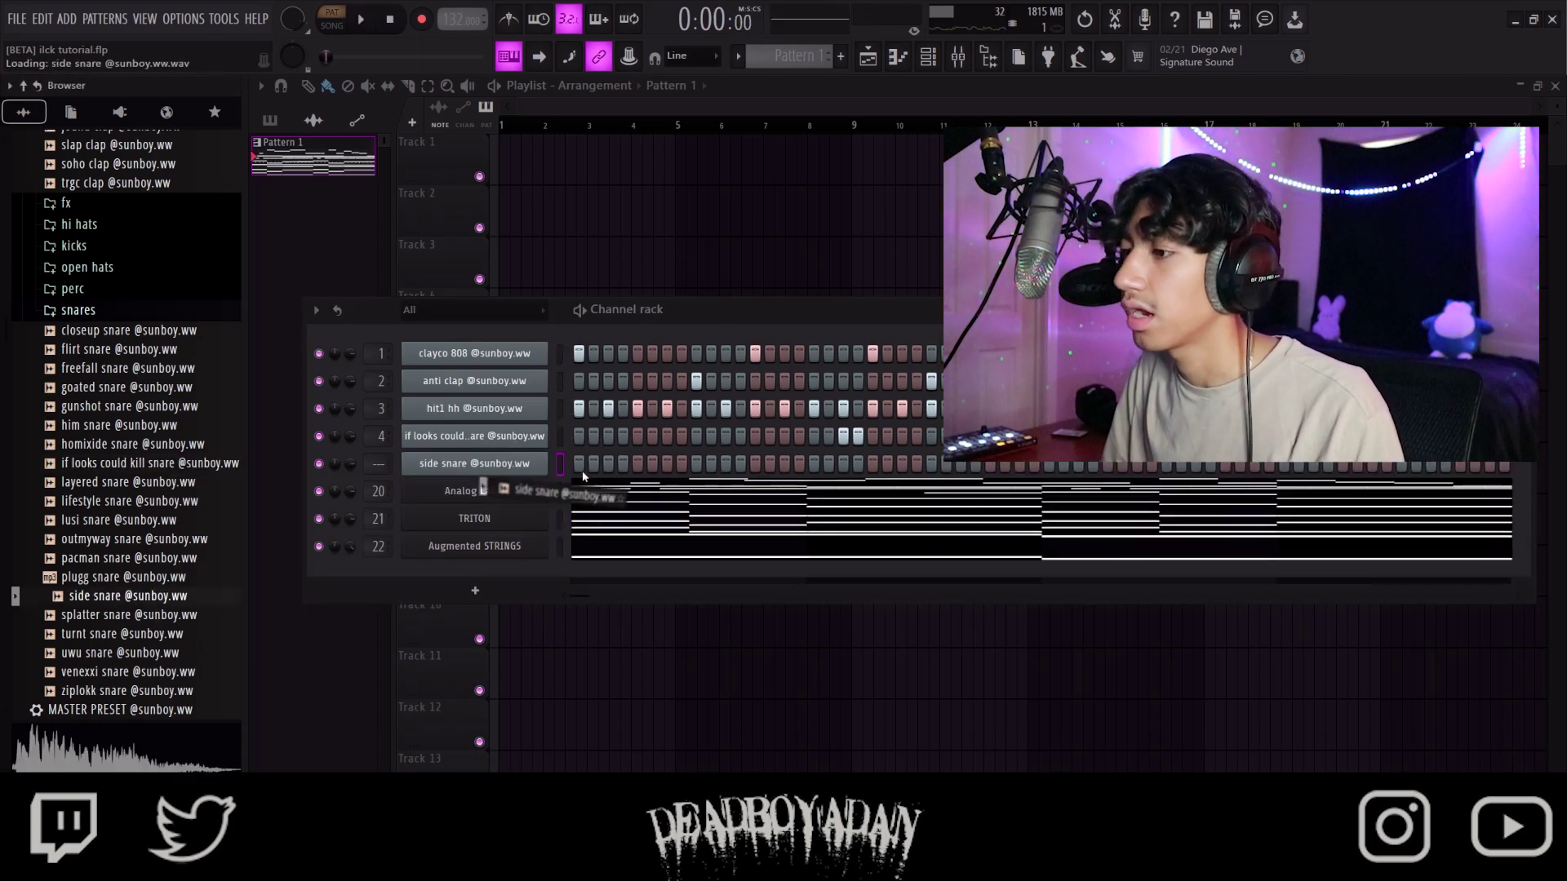
{"action": "left_click_drag", "start_coordinate": [136, 357], "coordinate": [561, 490]}
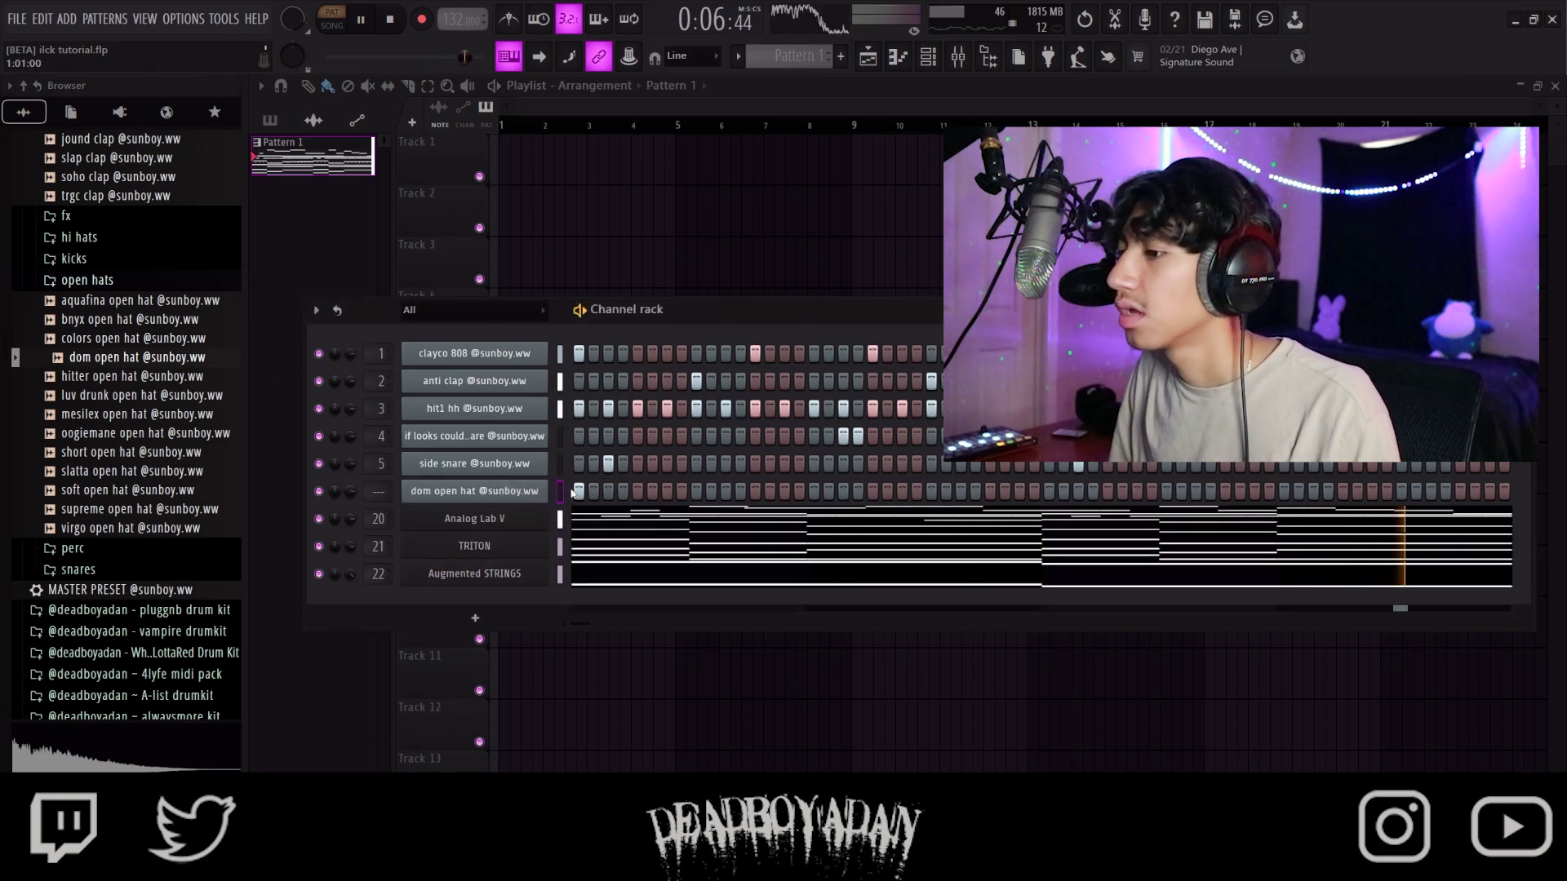
{"action": "left_click", "coordinate": [537, 491]}
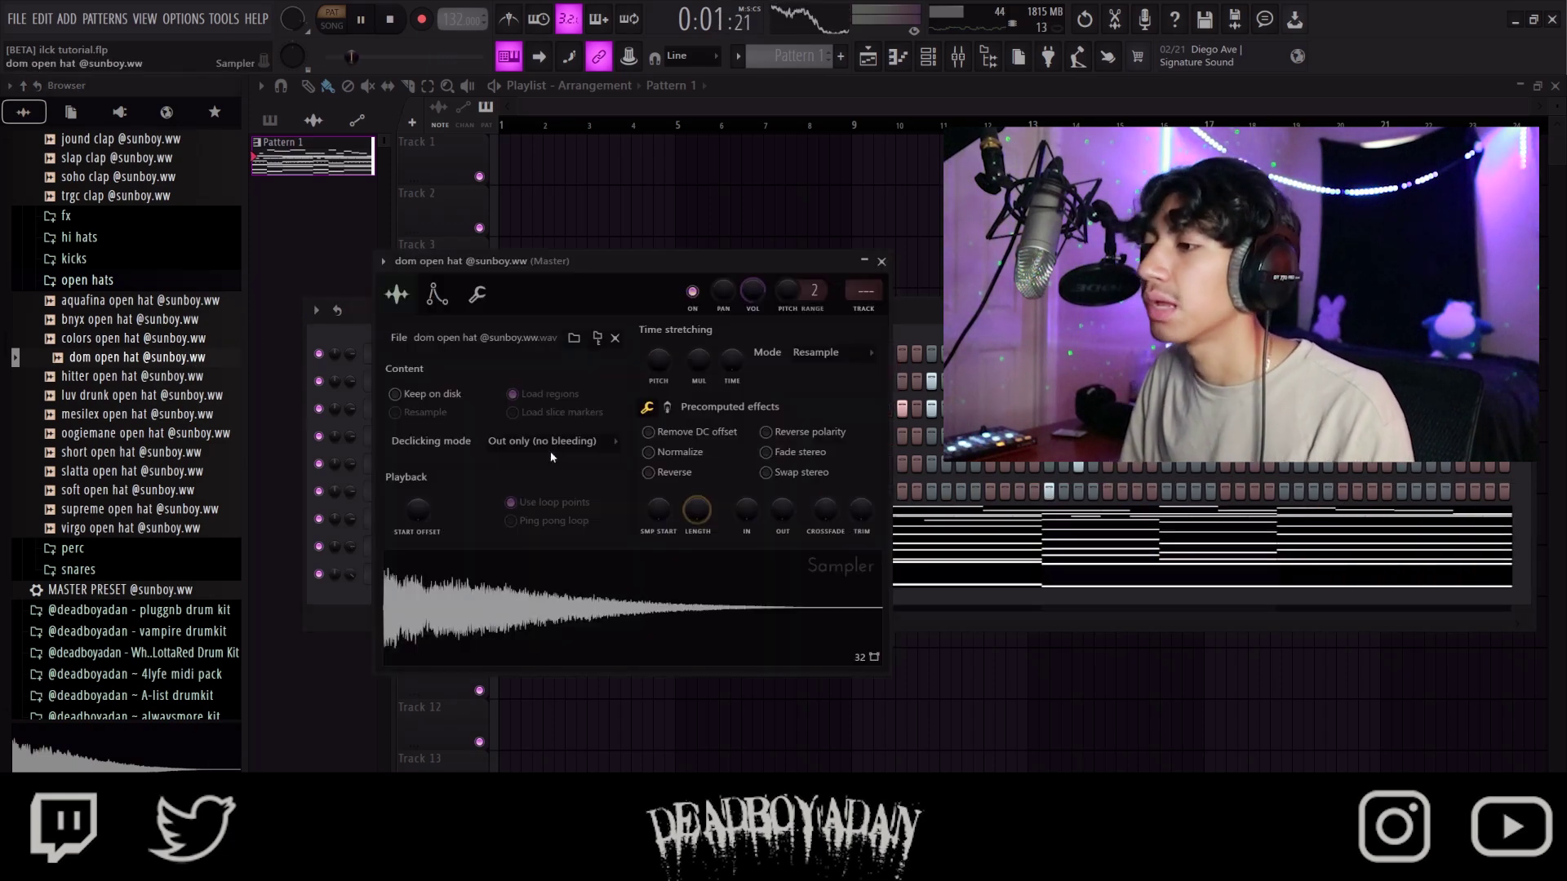
{"action": "key", "text": "Escape"}
{"action": "key", "text": "space"}
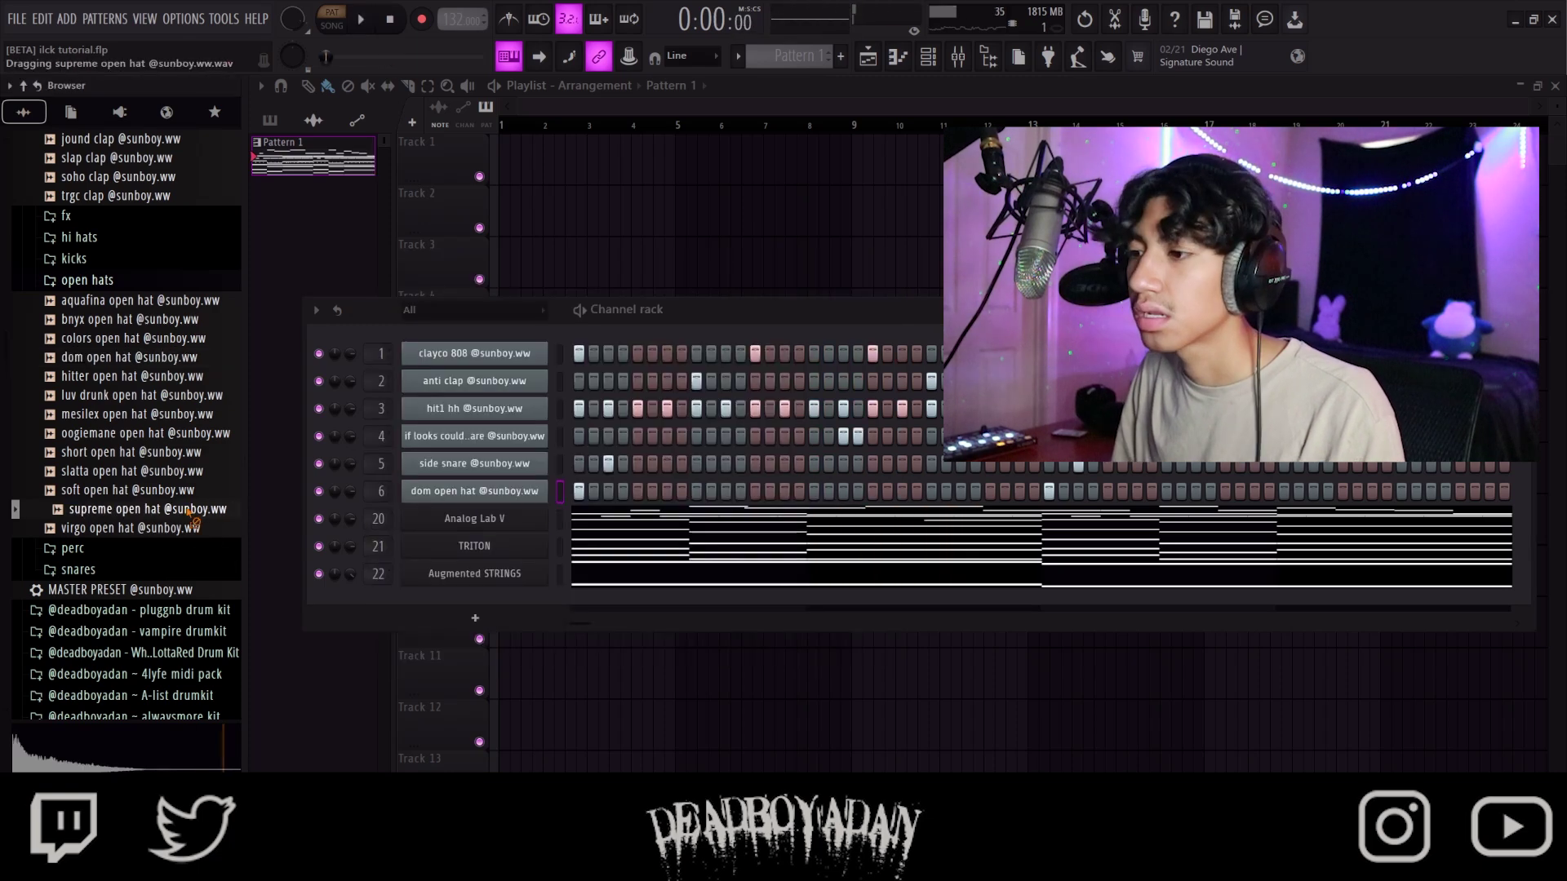
- Add supreme open hat as a new channel with hits on steps 21 and 53
{"action": "left_click_drag", "start_coordinate": [481, 506], "coordinate": [598, 525]}
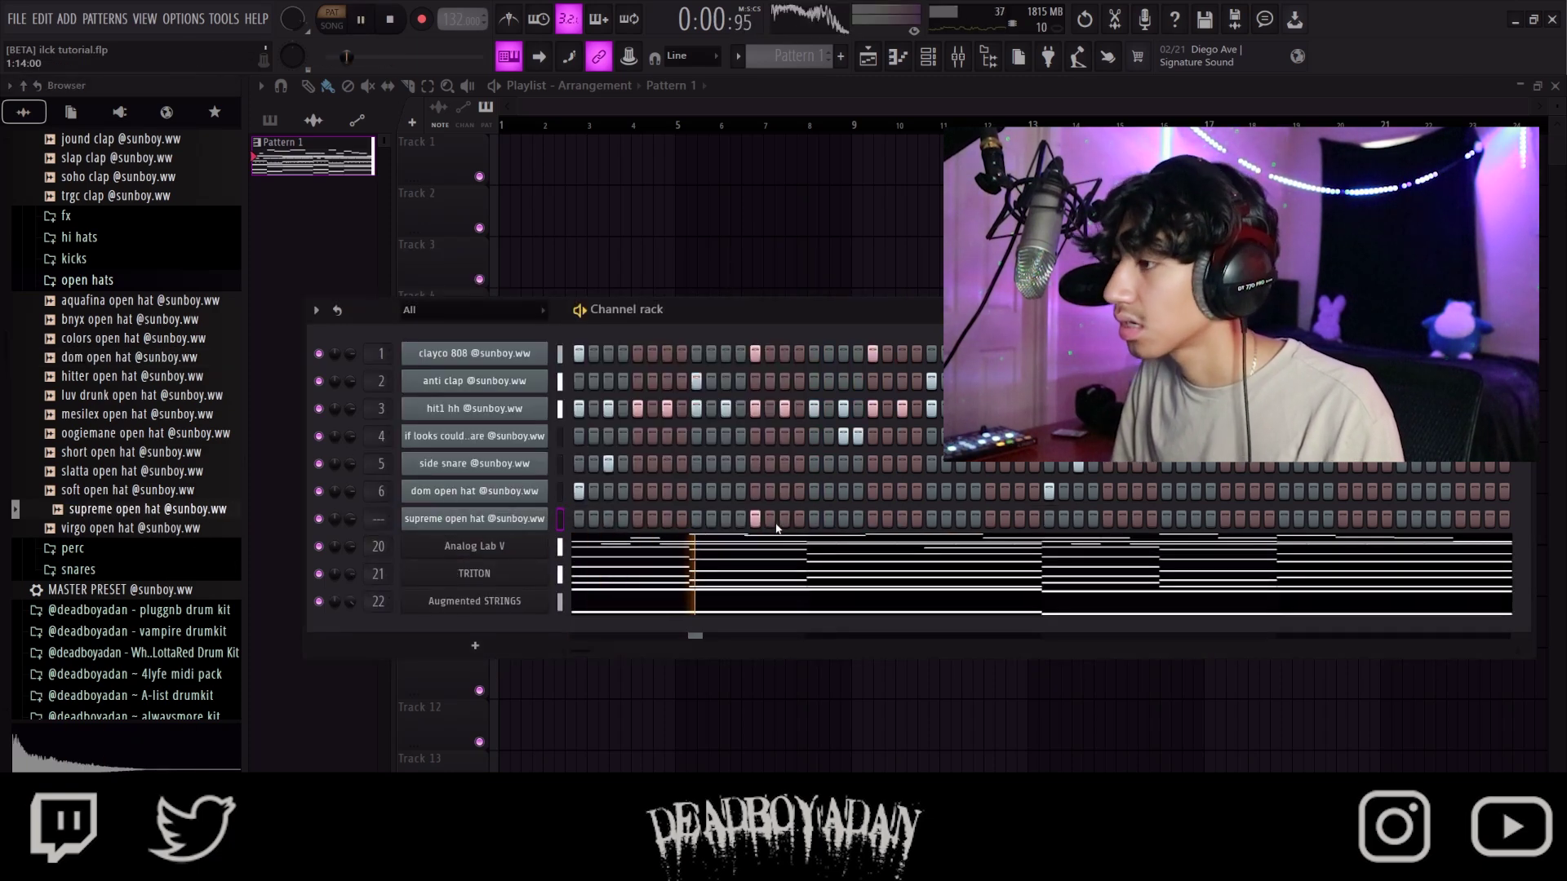
{"action": "key", "text": "space"}
- Try a second Augmented STRINGS channel with two-bar C#5 and G#4 notes, transposed up one octave
{"action": "left_click", "coordinate": [475, 645]}
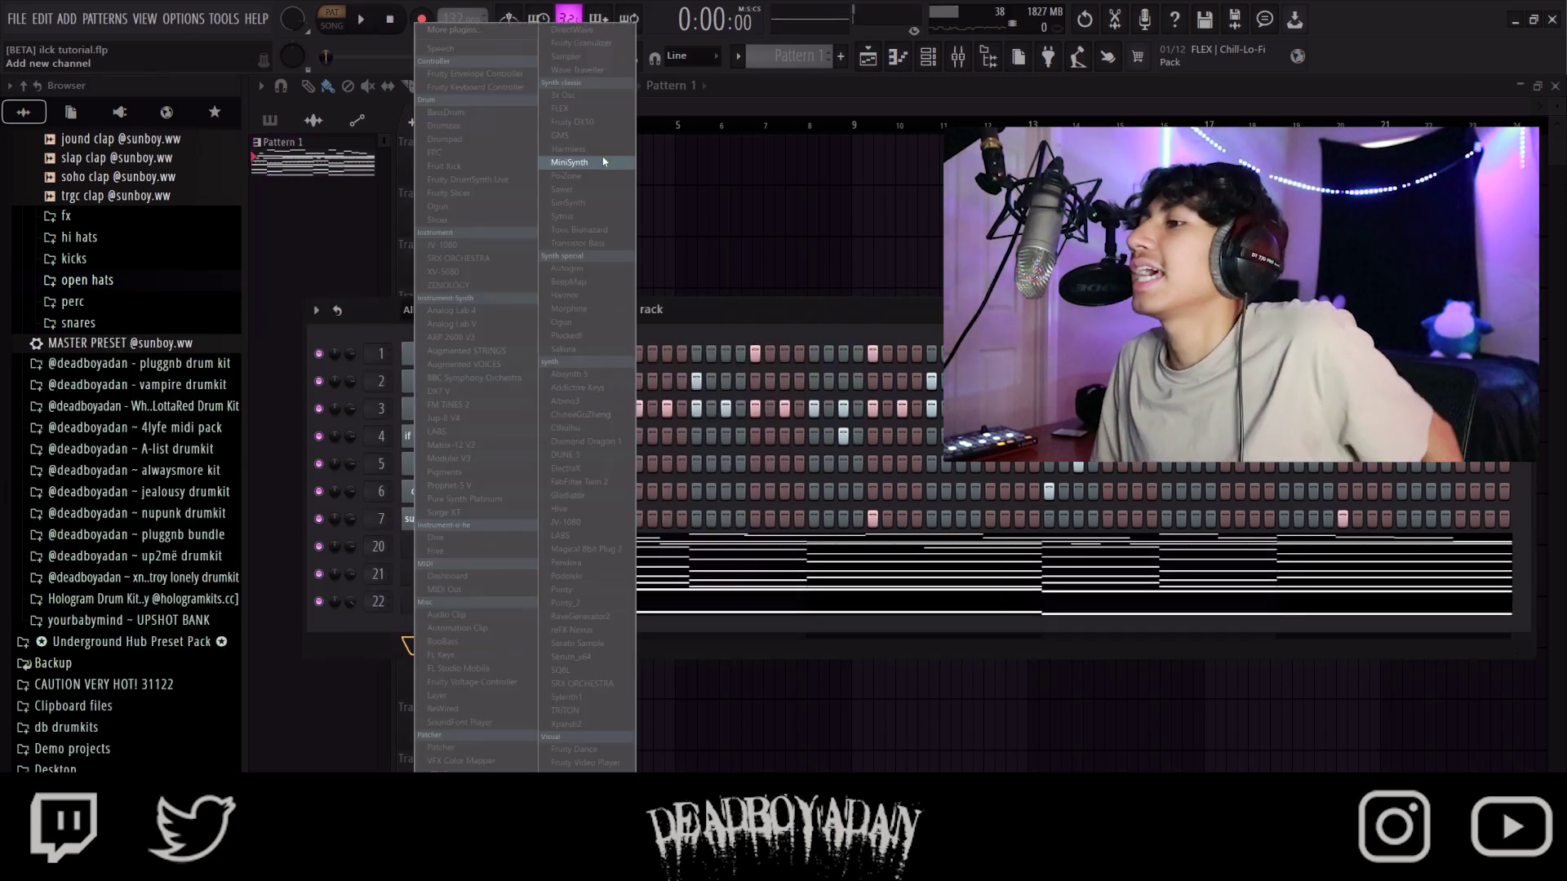
{"action": "left_click", "coordinate": [495, 352]}
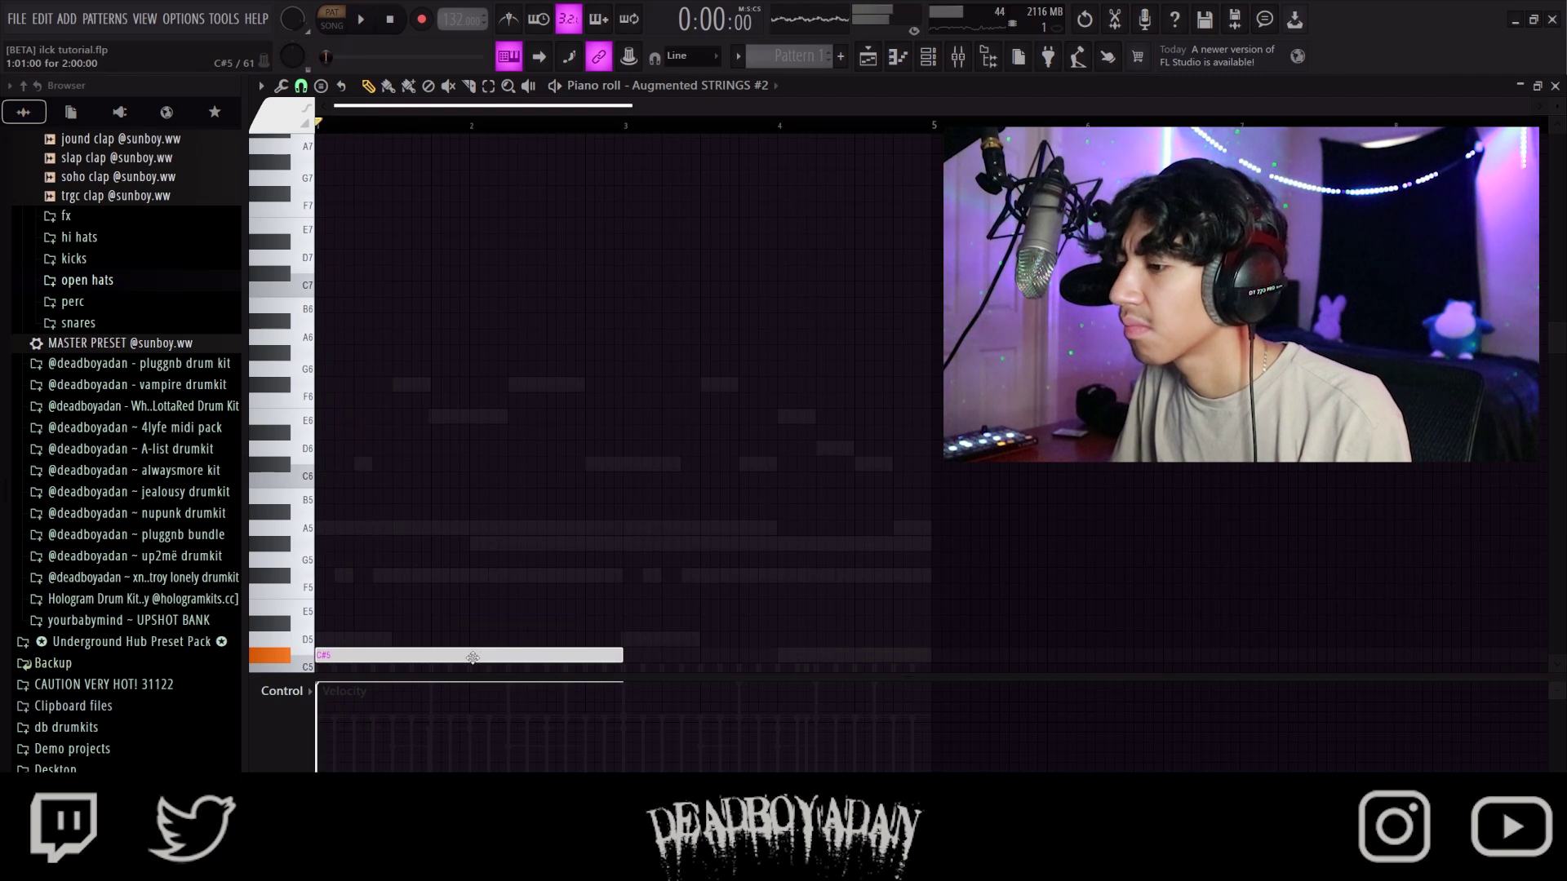
{"action": "scroll", "coordinate": [490, 640], "scroll_direction": "down", "scroll_amount": 2}
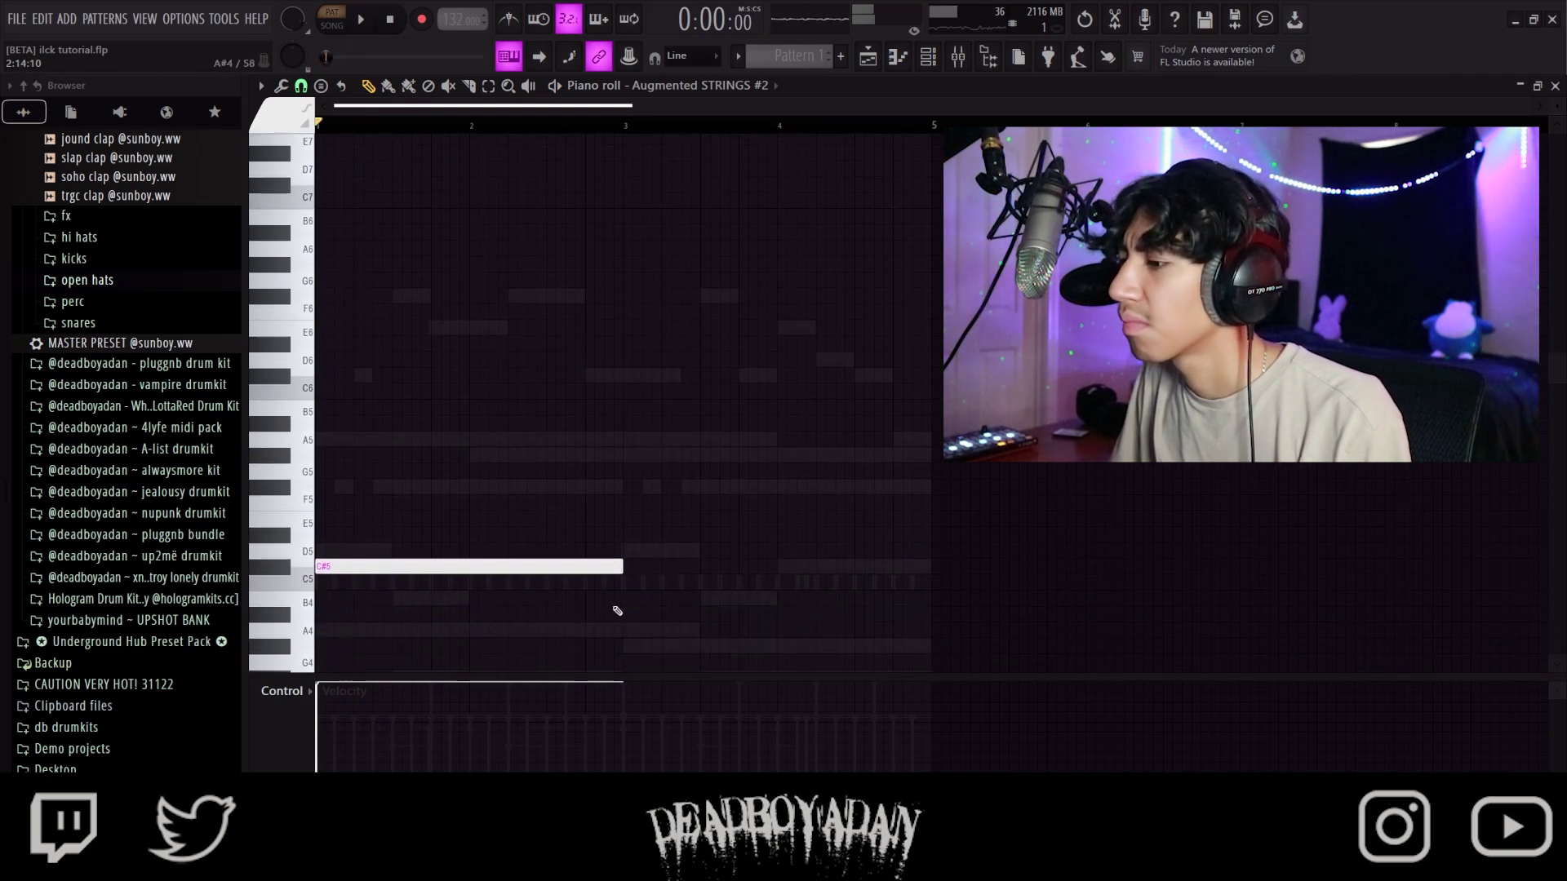
{"action": "left_click", "coordinate": [625, 639]}
{"action": "left_click_drag", "start_coordinate": [620, 647], "coordinate": [622, 647]}
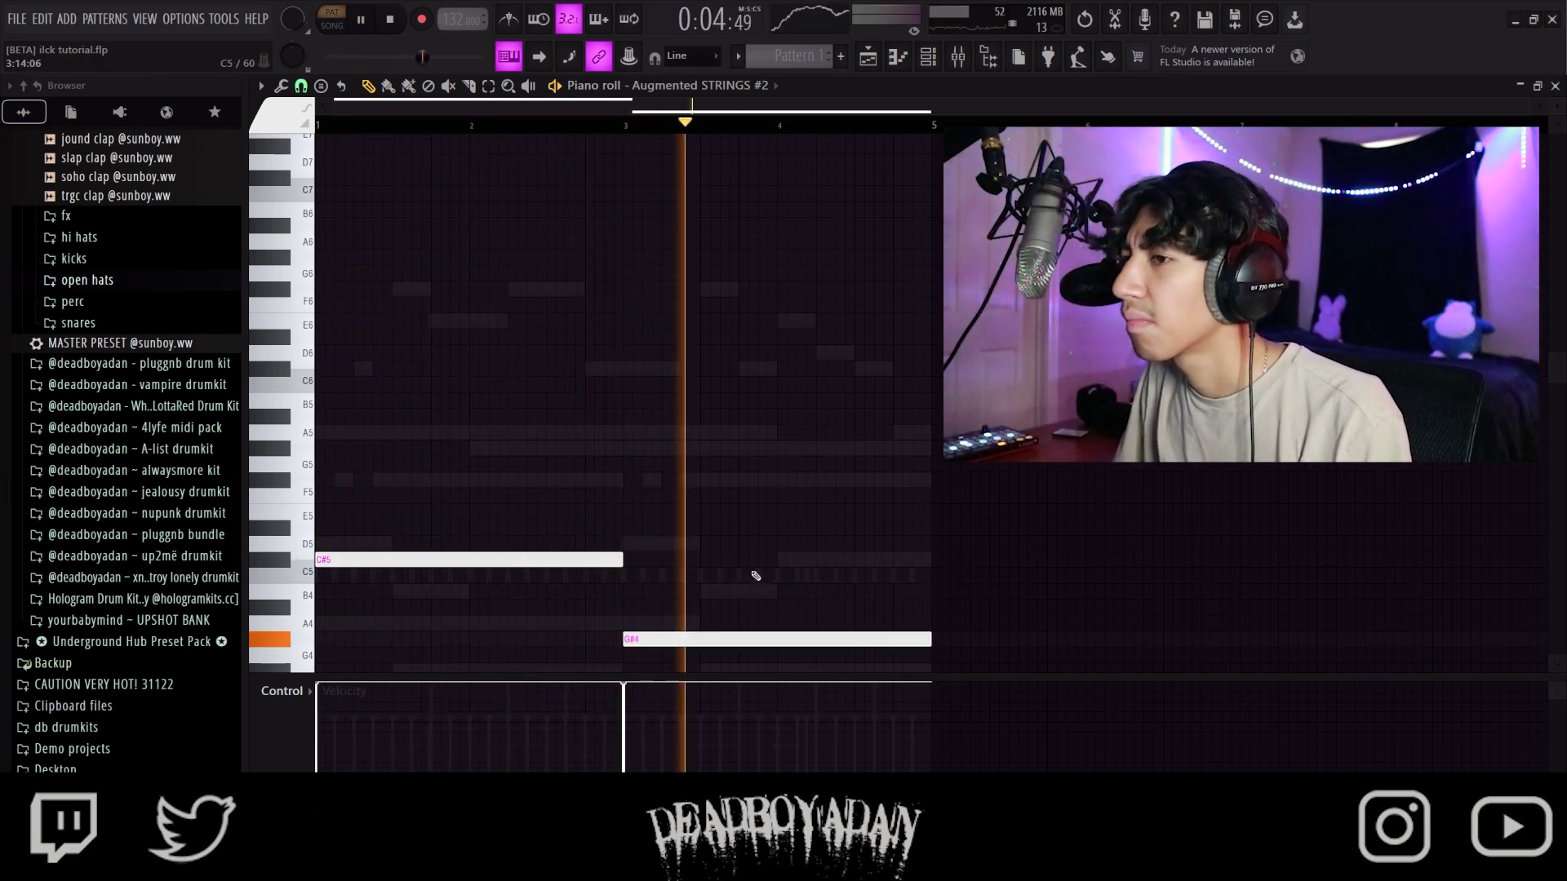
{"action": "key", "text": "ctrl+Up"}
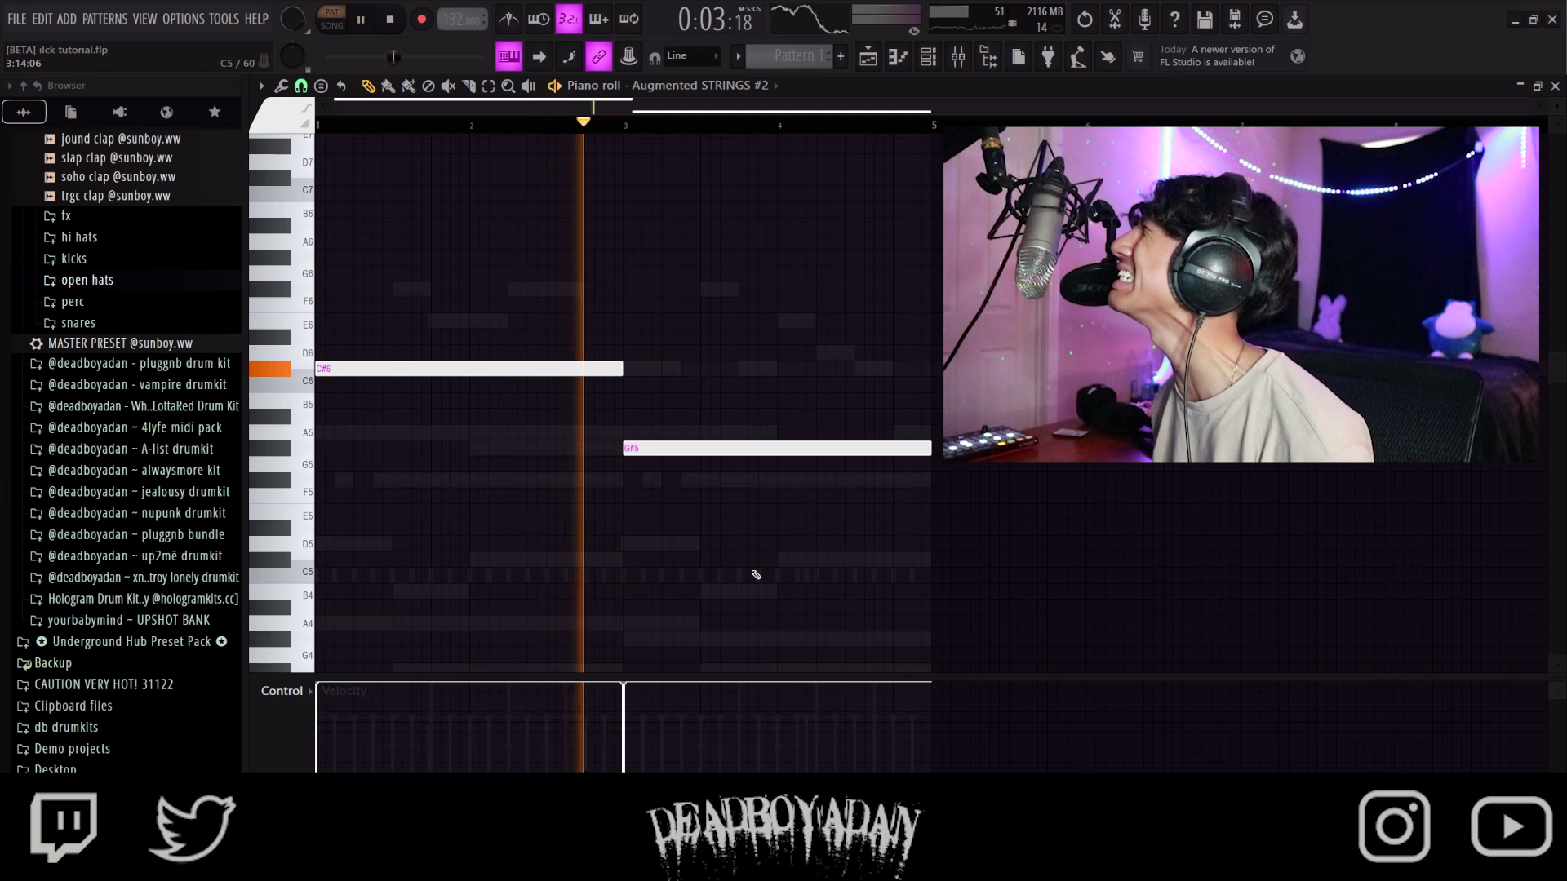
- Delete the new notes, stop playback and remove the second Augmented STRINGS channel
{"action": "key", "text": "ctrl+a"}
{"action": "key", "text": "Delete"}
{"action": "key", "text": "space"}
{"action": "key", "text": "F7"}
{"action": "right_click", "coordinate": [550, 621]}
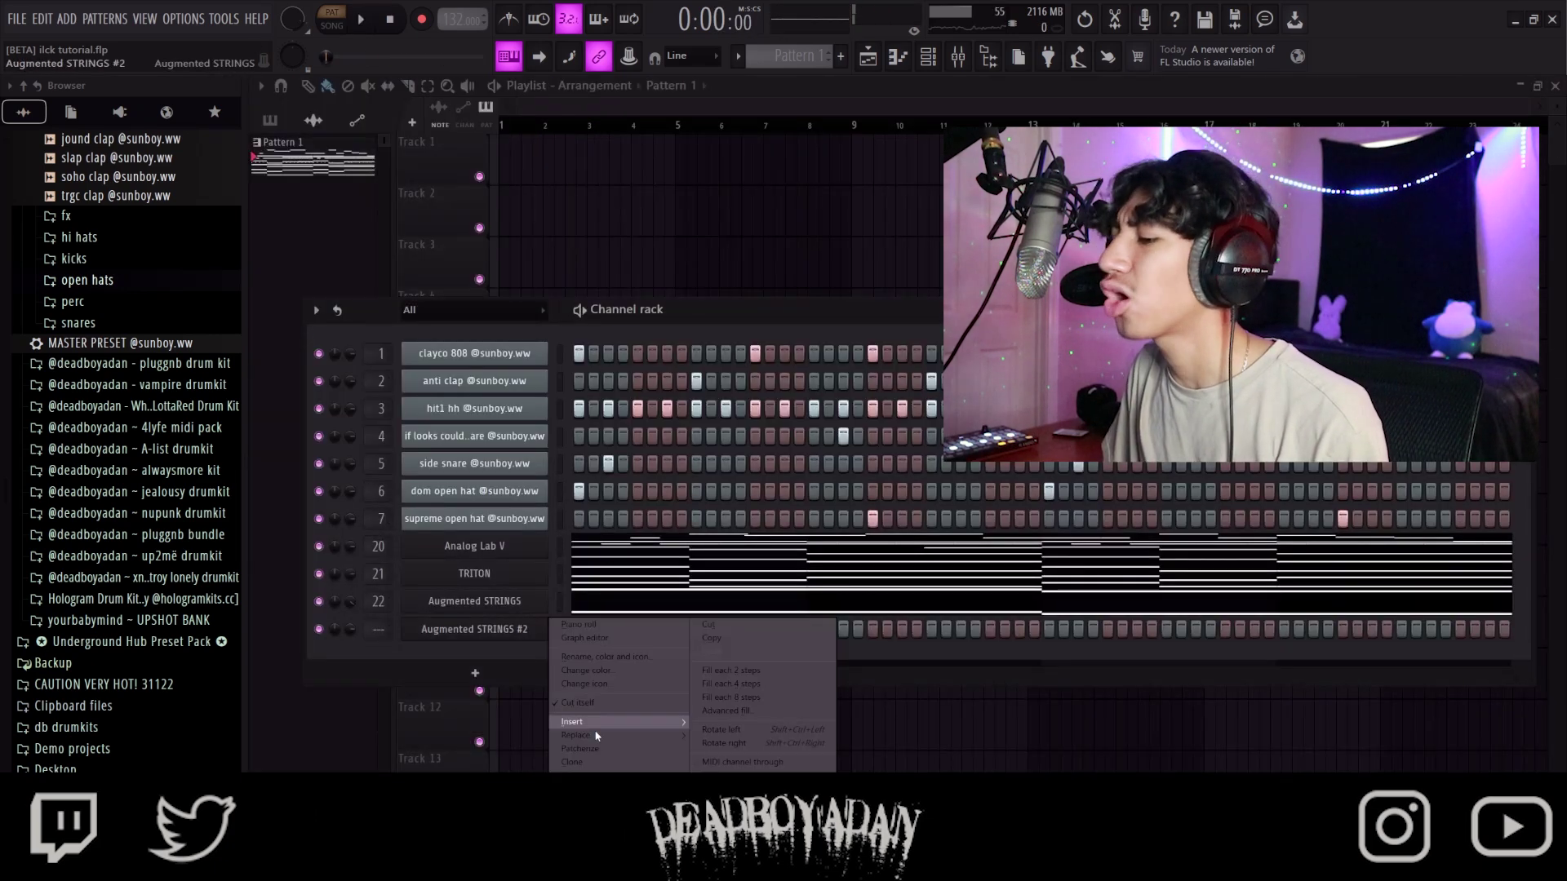
{"action": "left_click", "coordinate": [575, 775]}
{"action": "left_click", "coordinate": [832, 495]}
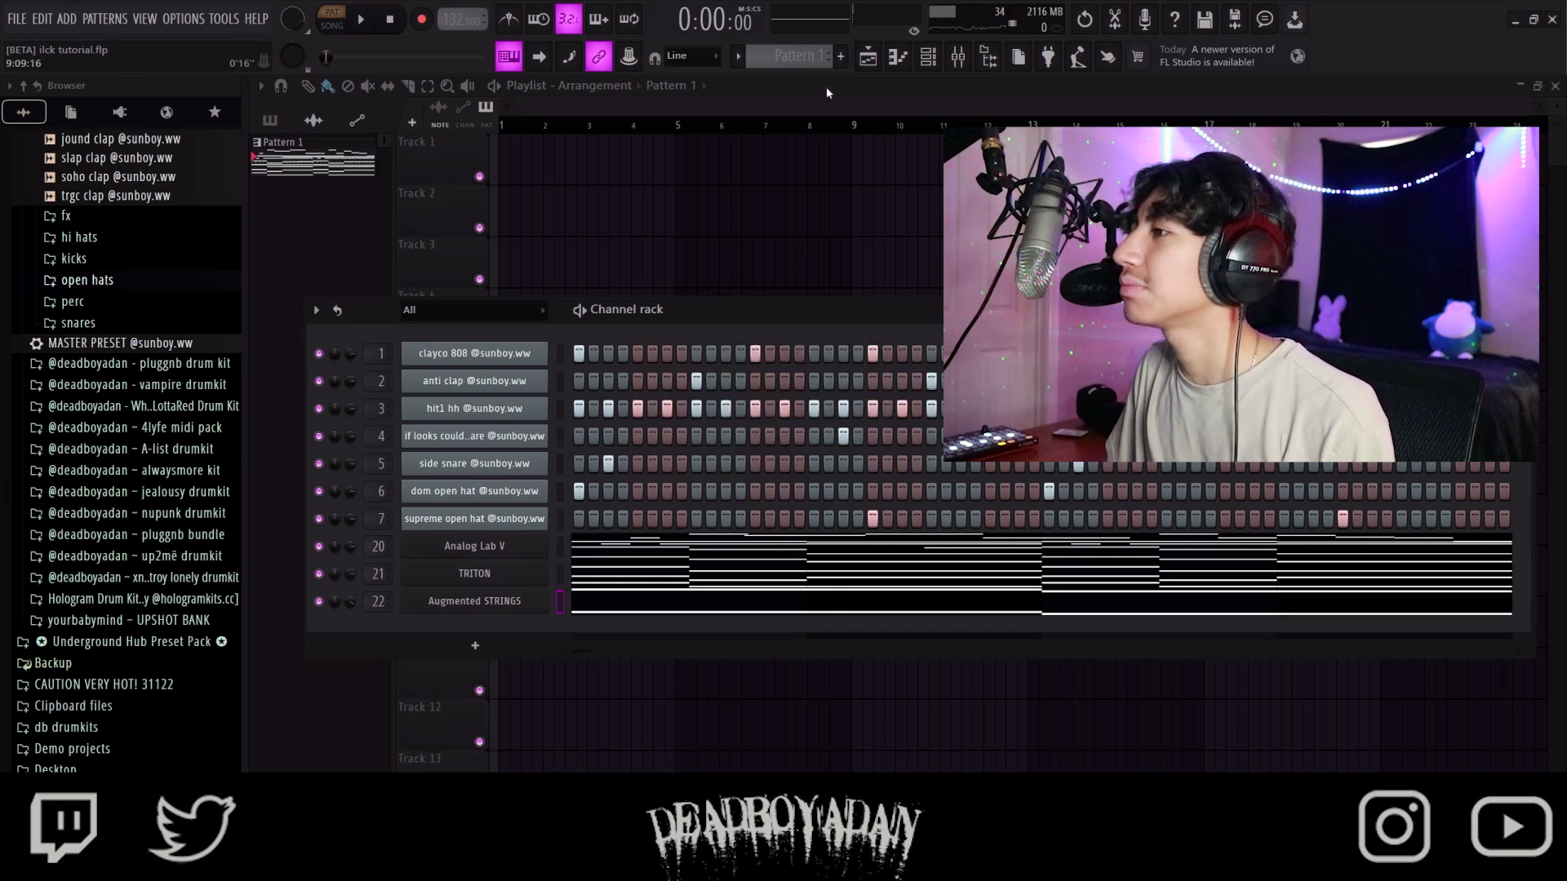
- Clone Pattern 1 and split the copy by channel into separate patterns
{"action": "left_click", "coordinate": [804, 56]}
{"action": "left_click", "coordinate": [896, 217]}
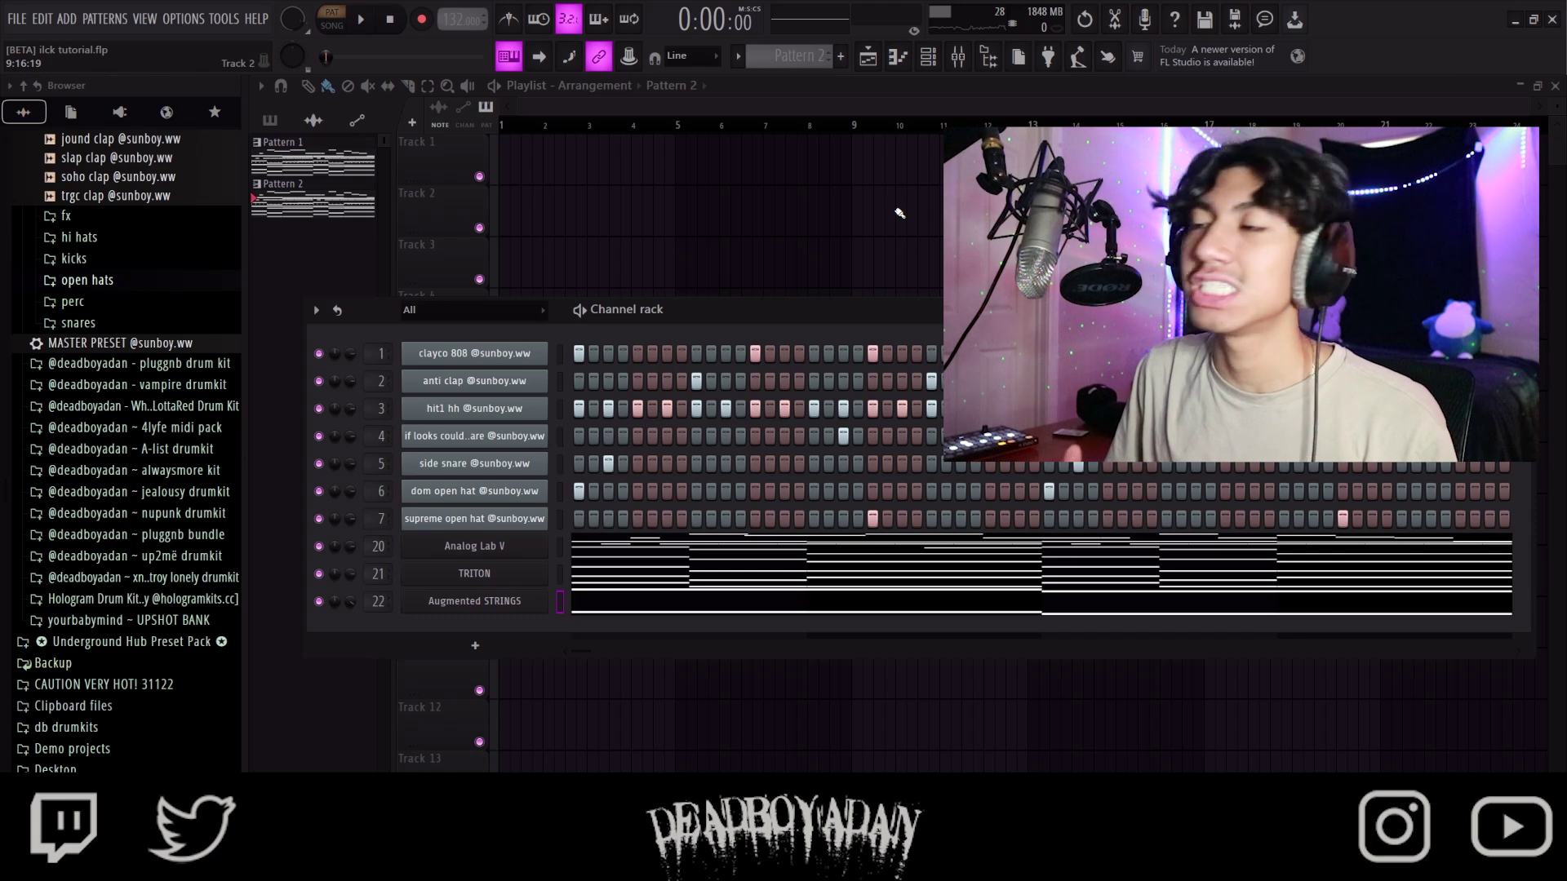
{"action": "left_click", "coordinate": [772, 55]}
{"action": "left_click", "coordinate": [865, 259]}
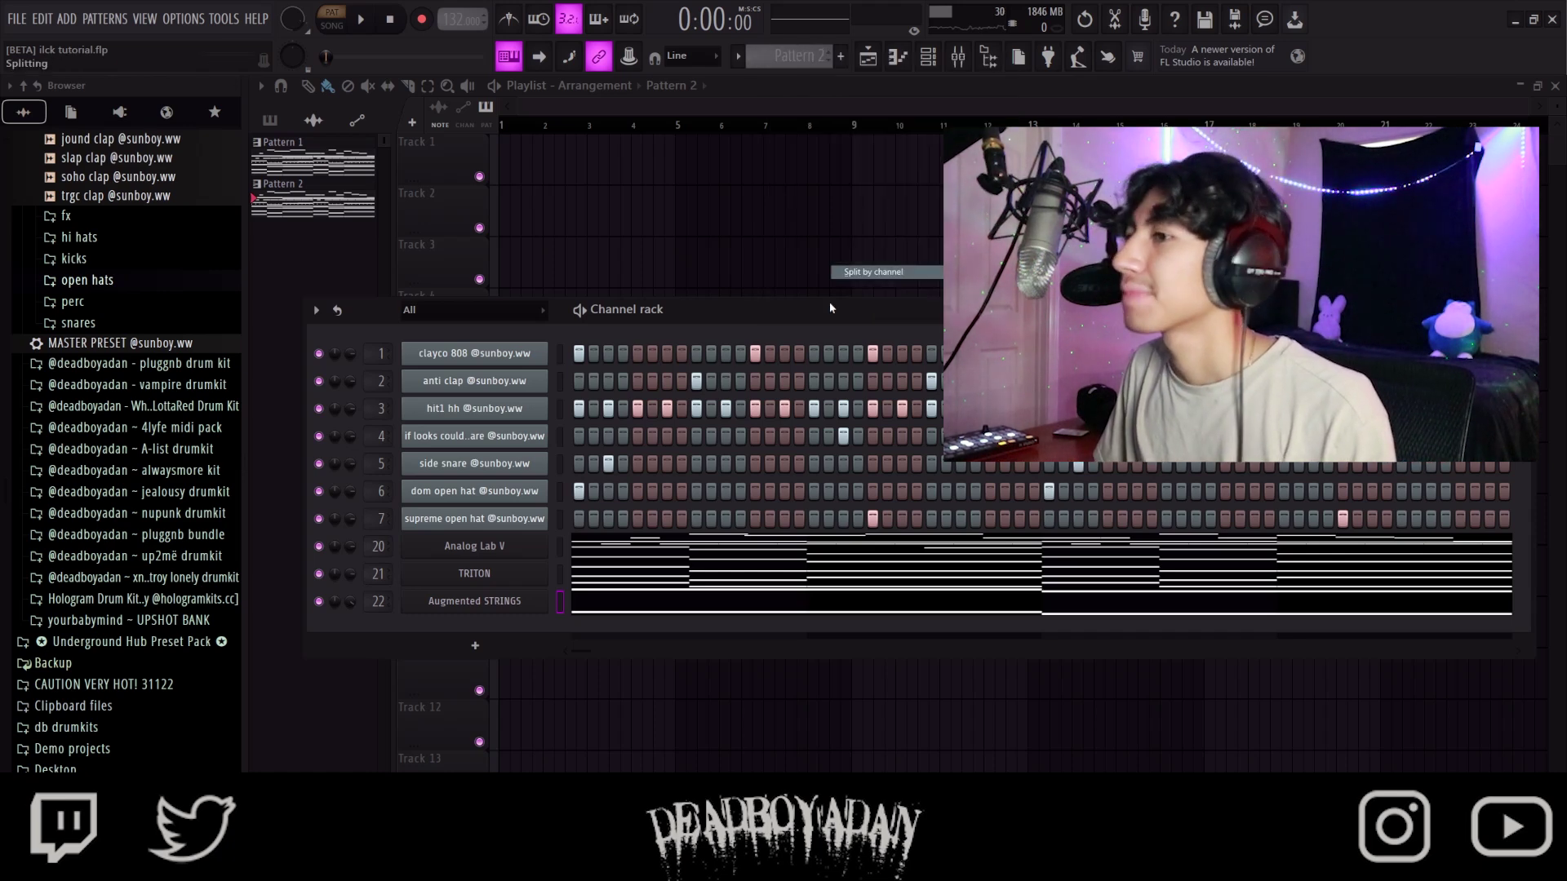
- Arrange the split patterns on tracks 1–10, drums to bar 40 and melodies to bar 56, leaving Analog Lab V gaps at bars 9–16 and 33–40
{"action": "left_click_drag", "start_coordinate": [330, 210], "coordinate": [524, 88]}
{"action": "left_click", "coordinate": [495, 85]}
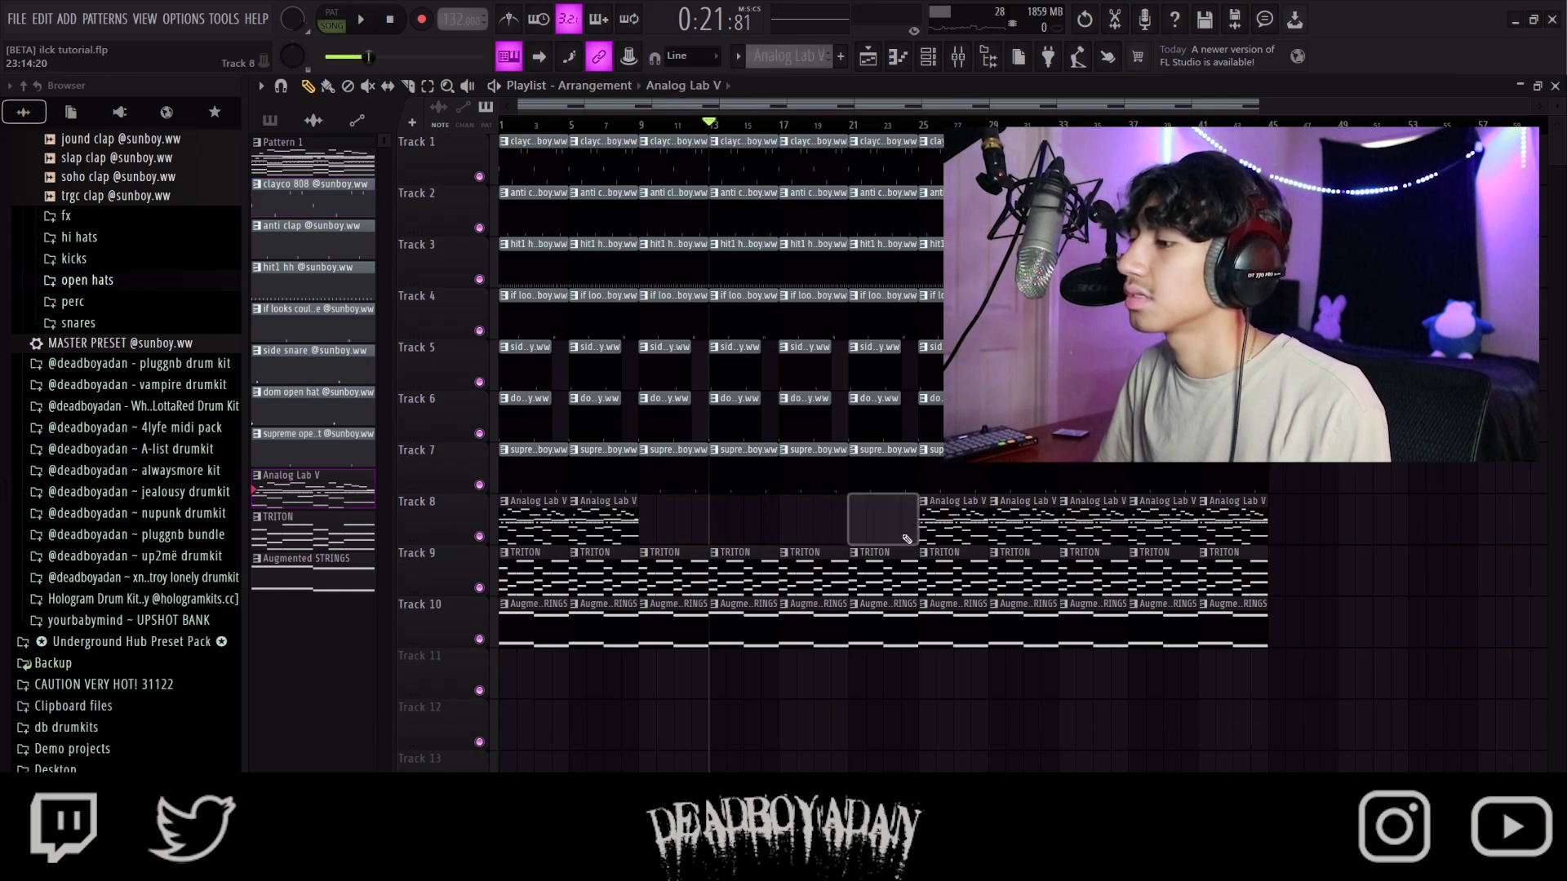
{"action": "key", "text": "space"}
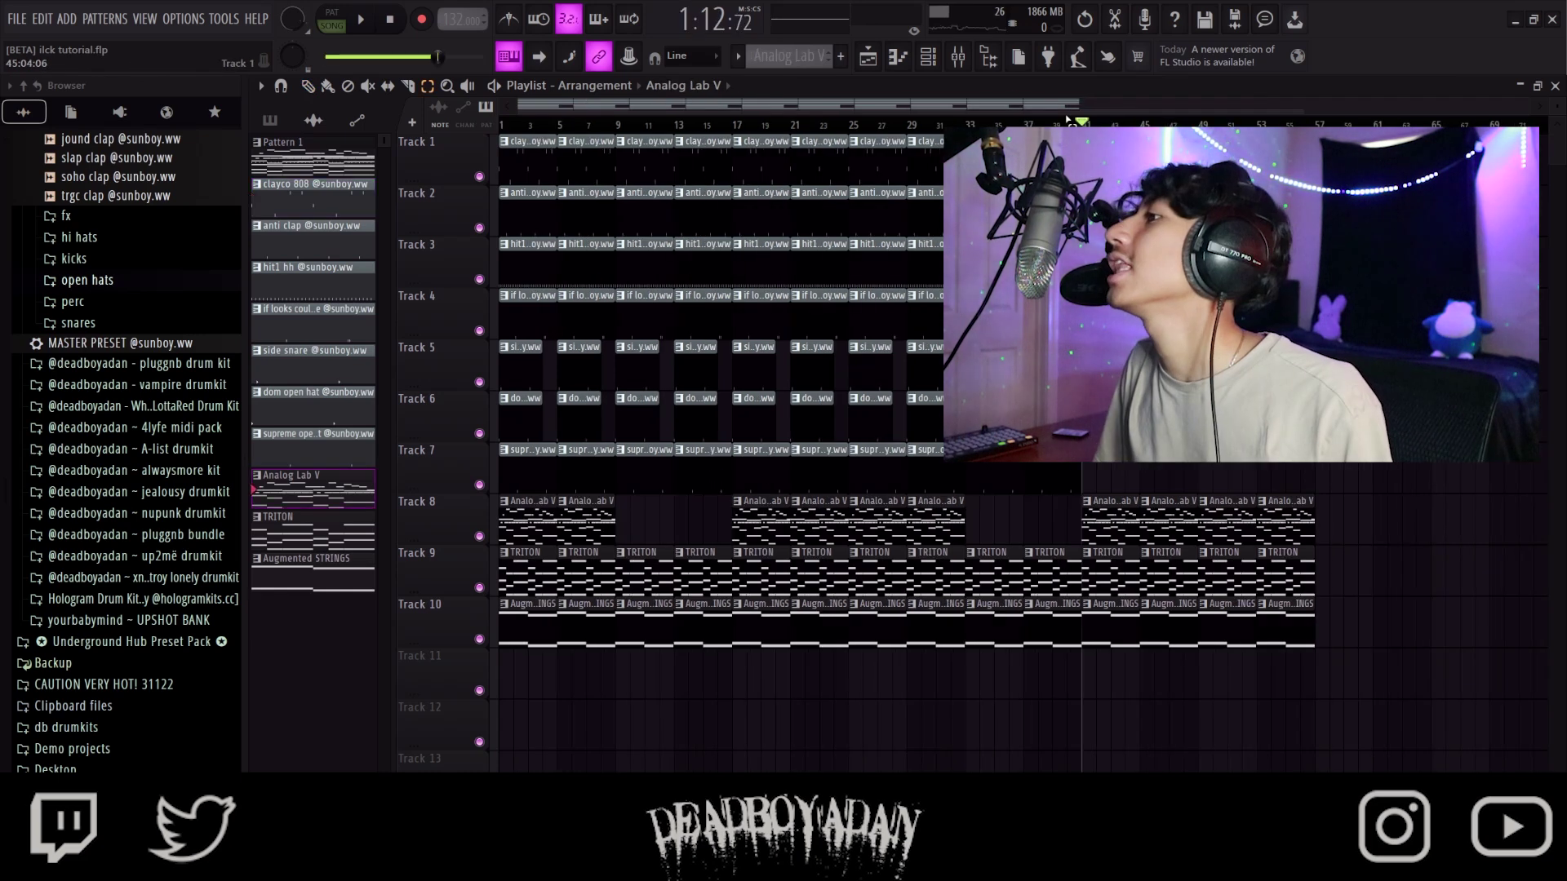
- Add an Xpand!2 channel with the +37 Les Paul Lead preset and route it to mixer track 20
{"action": "left_click", "coordinate": [929, 65]}
{"action": "left_click", "coordinate": [1555, 85]}
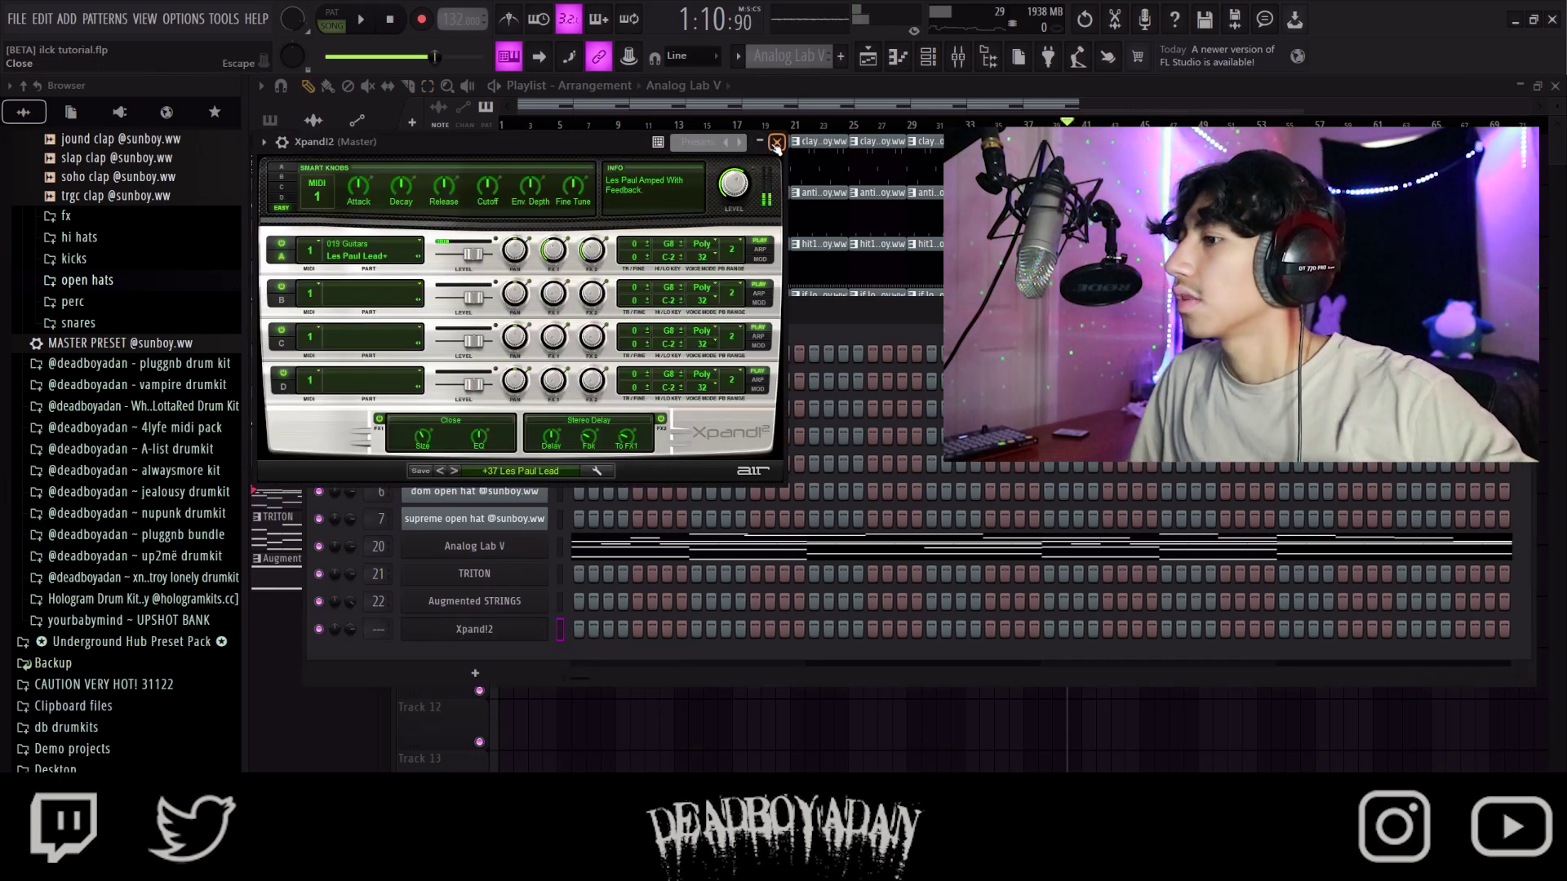
{"action": "left_click", "coordinate": [776, 143]}
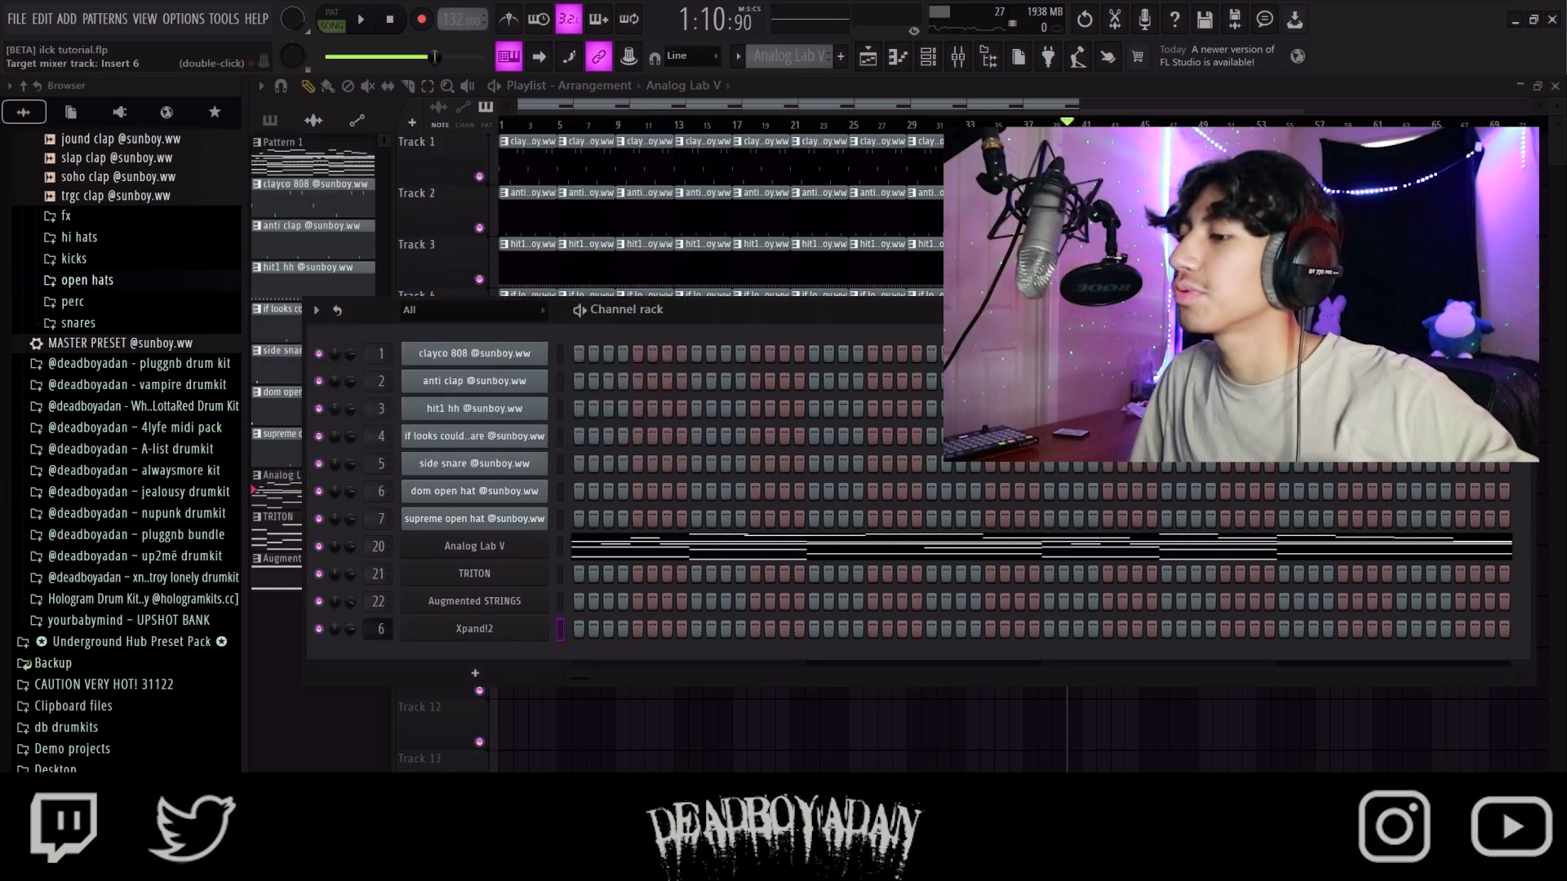
{"action": "double_click", "coordinate": [390, 629]}
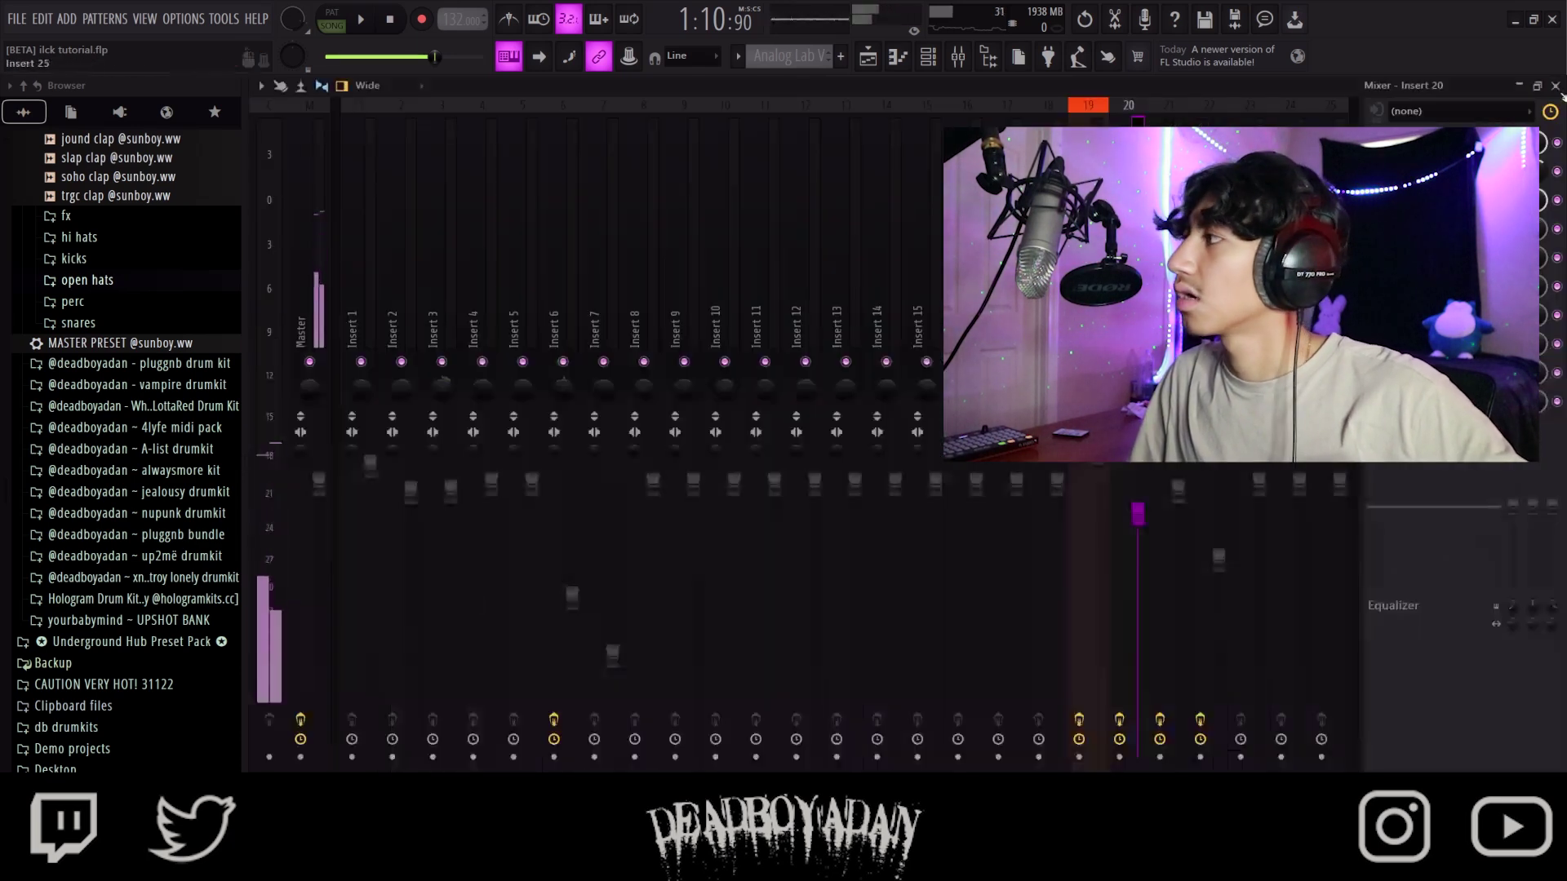
{"action": "left_click", "coordinate": [1555, 85]}
{"action": "left_click", "coordinate": [509, 637]}
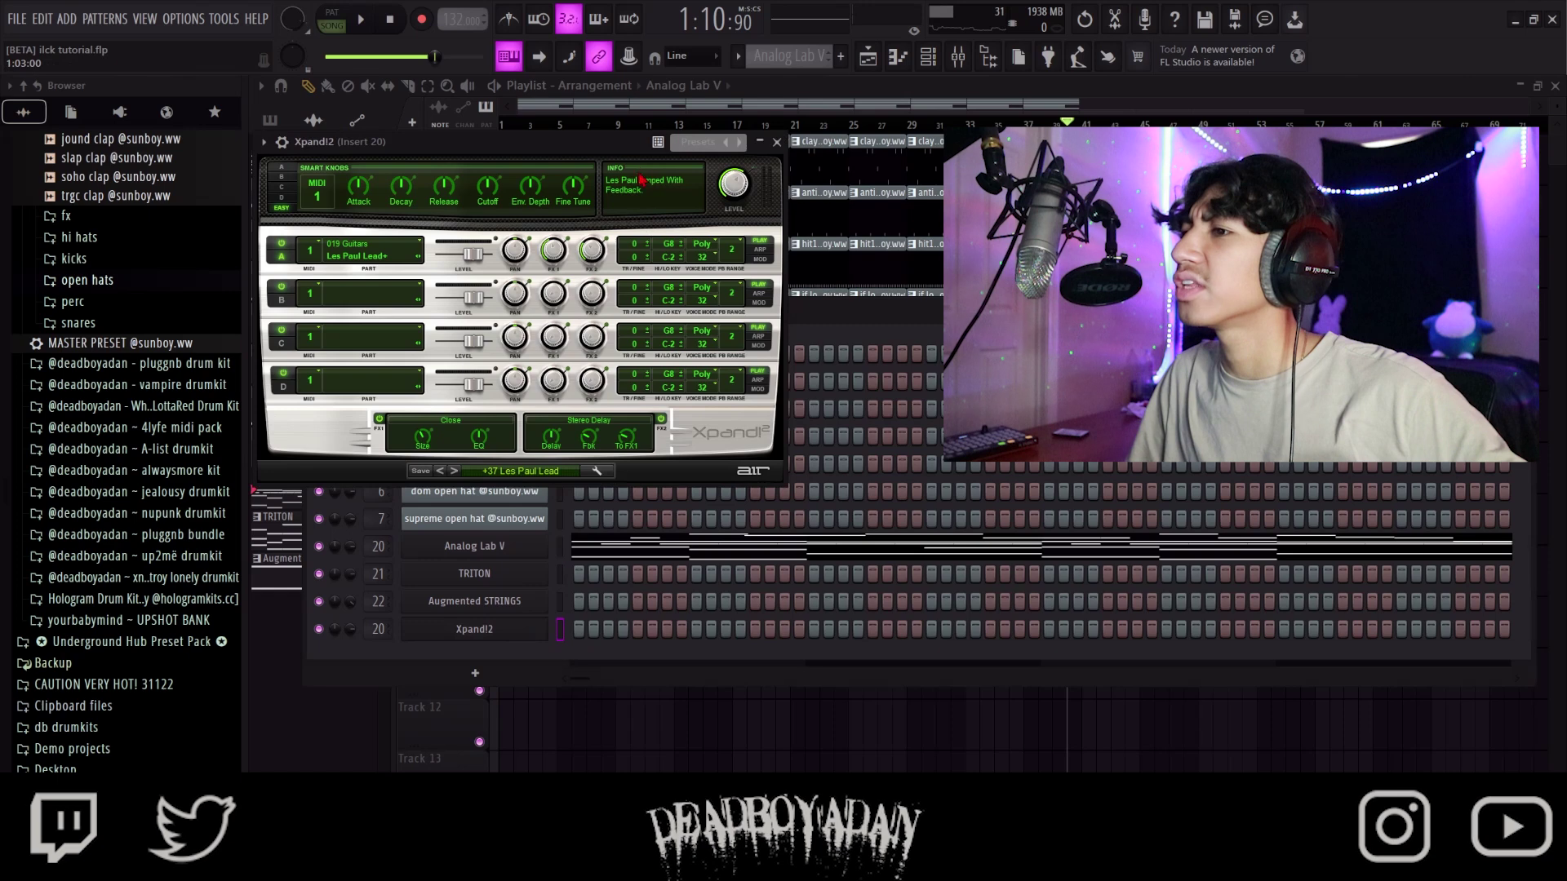
{"action": "left_click", "coordinate": [282, 142]}
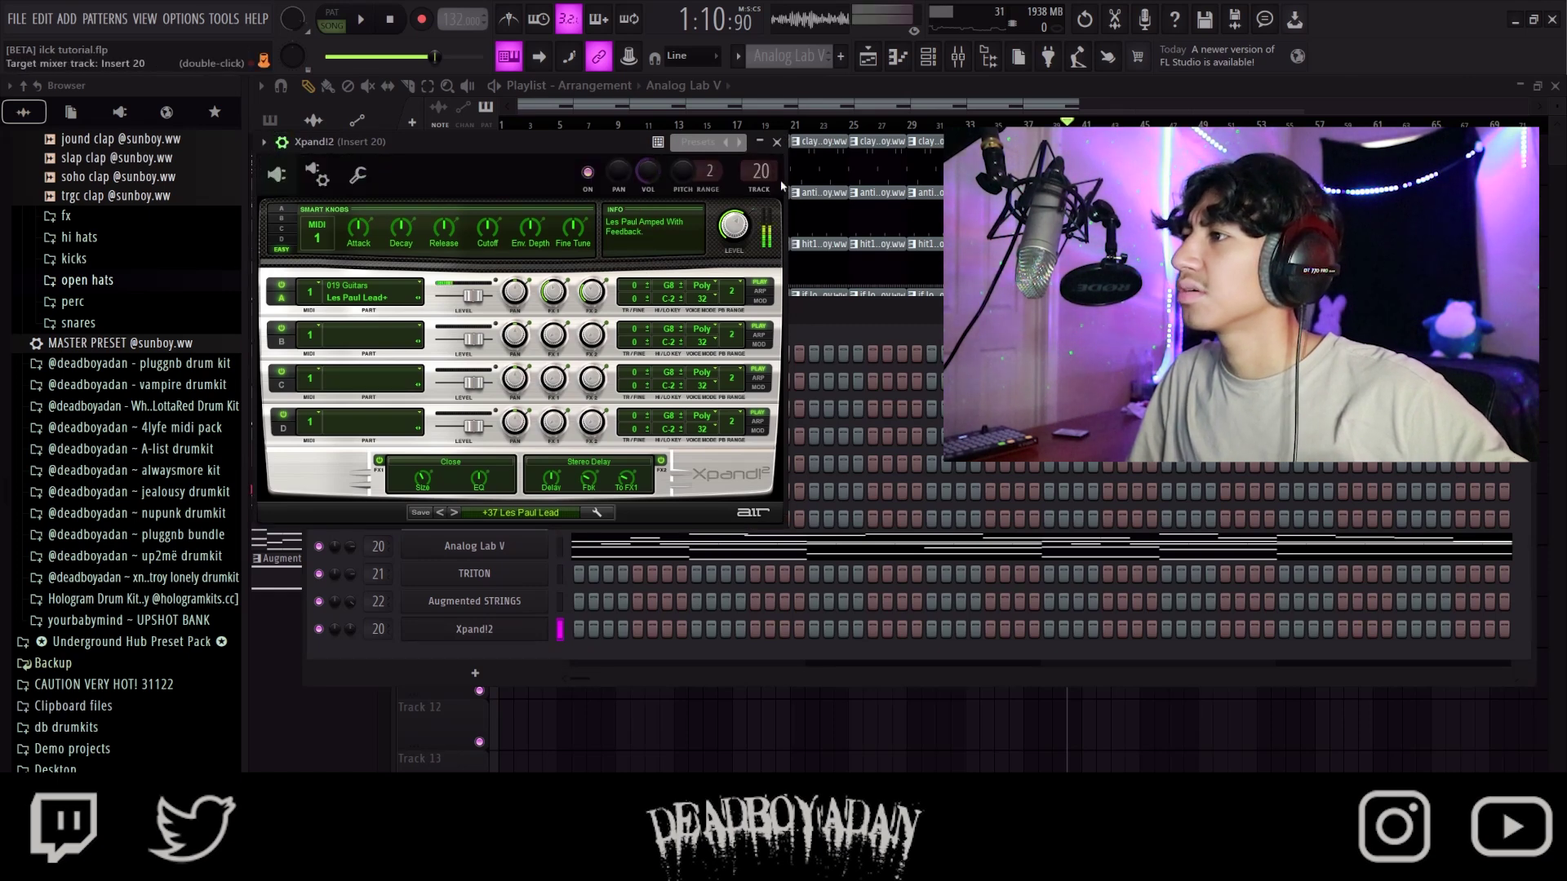
{"action": "left_click", "coordinate": [777, 142]}
- Draw short descending E6, D6 and C#6 notes late in bar 2 of the Xpand!2 piano roll and transpose them down one octave
{"action": "right_click", "coordinate": [498, 627]}
{"action": "left_click", "coordinate": [577, 625]}
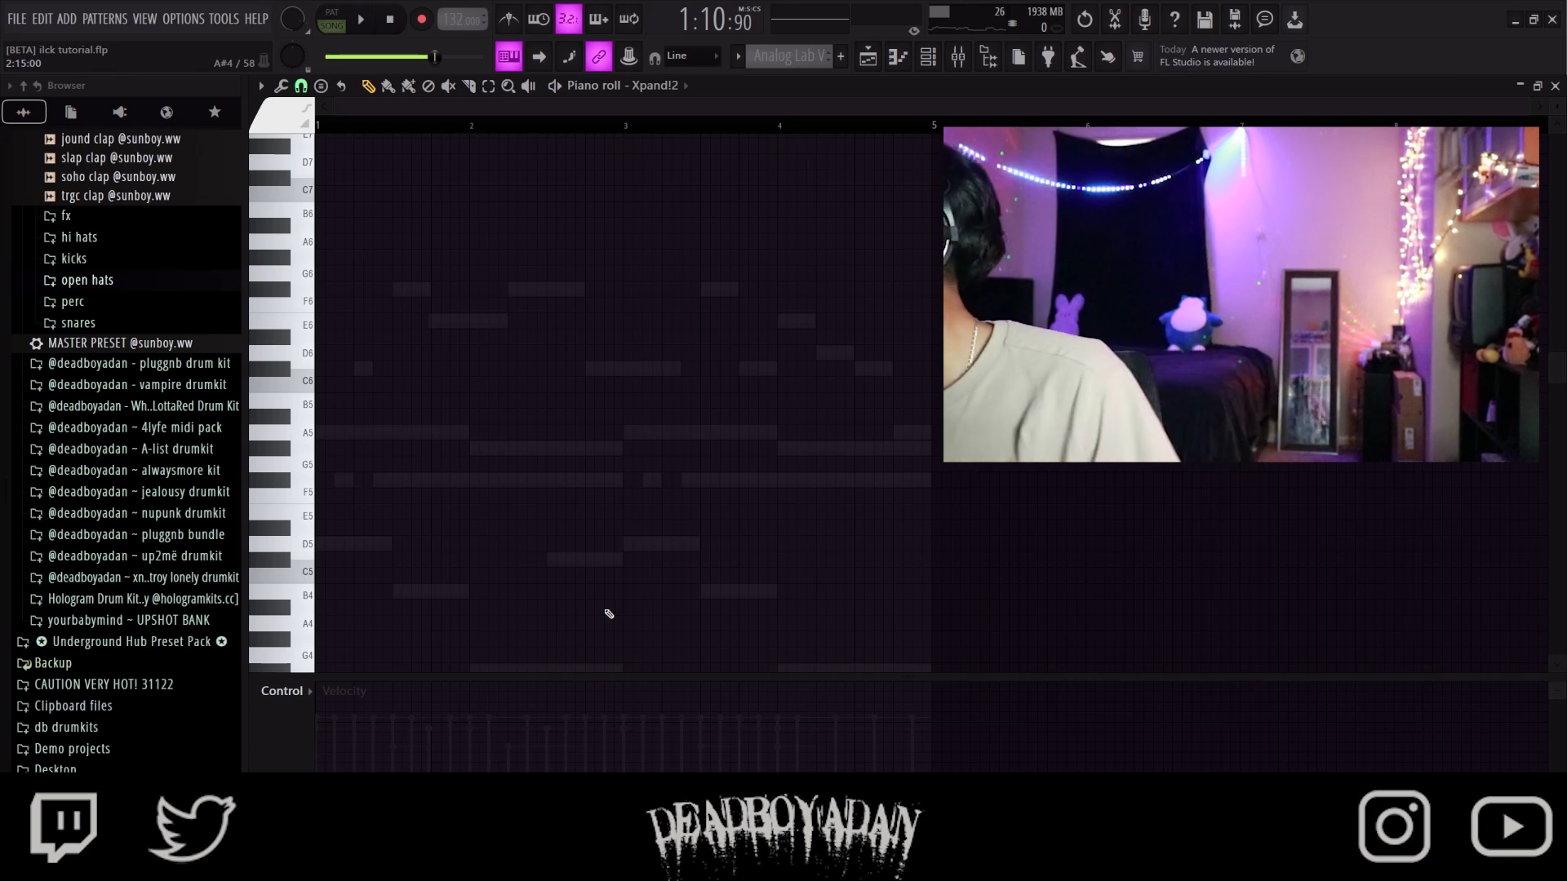
{"action": "key", "text": "space"}
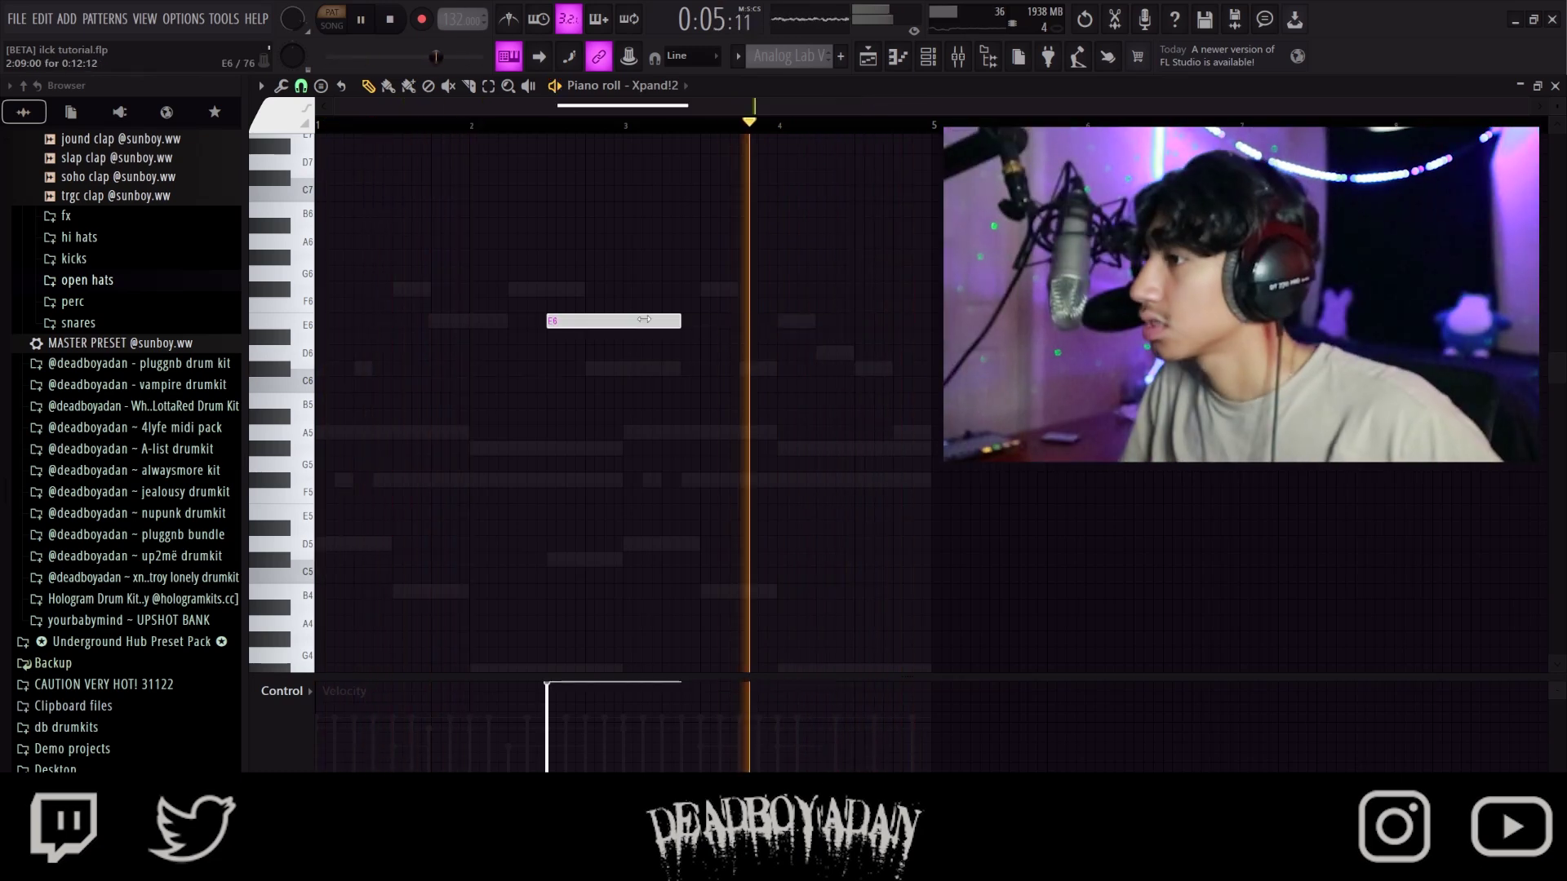
{"action": "left_click_drag", "start_coordinate": [681, 318], "coordinate": [577, 324]}
{"action": "left_click", "coordinate": [593, 353]}
{"action": "left_click", "coordinate": [612, 369]}
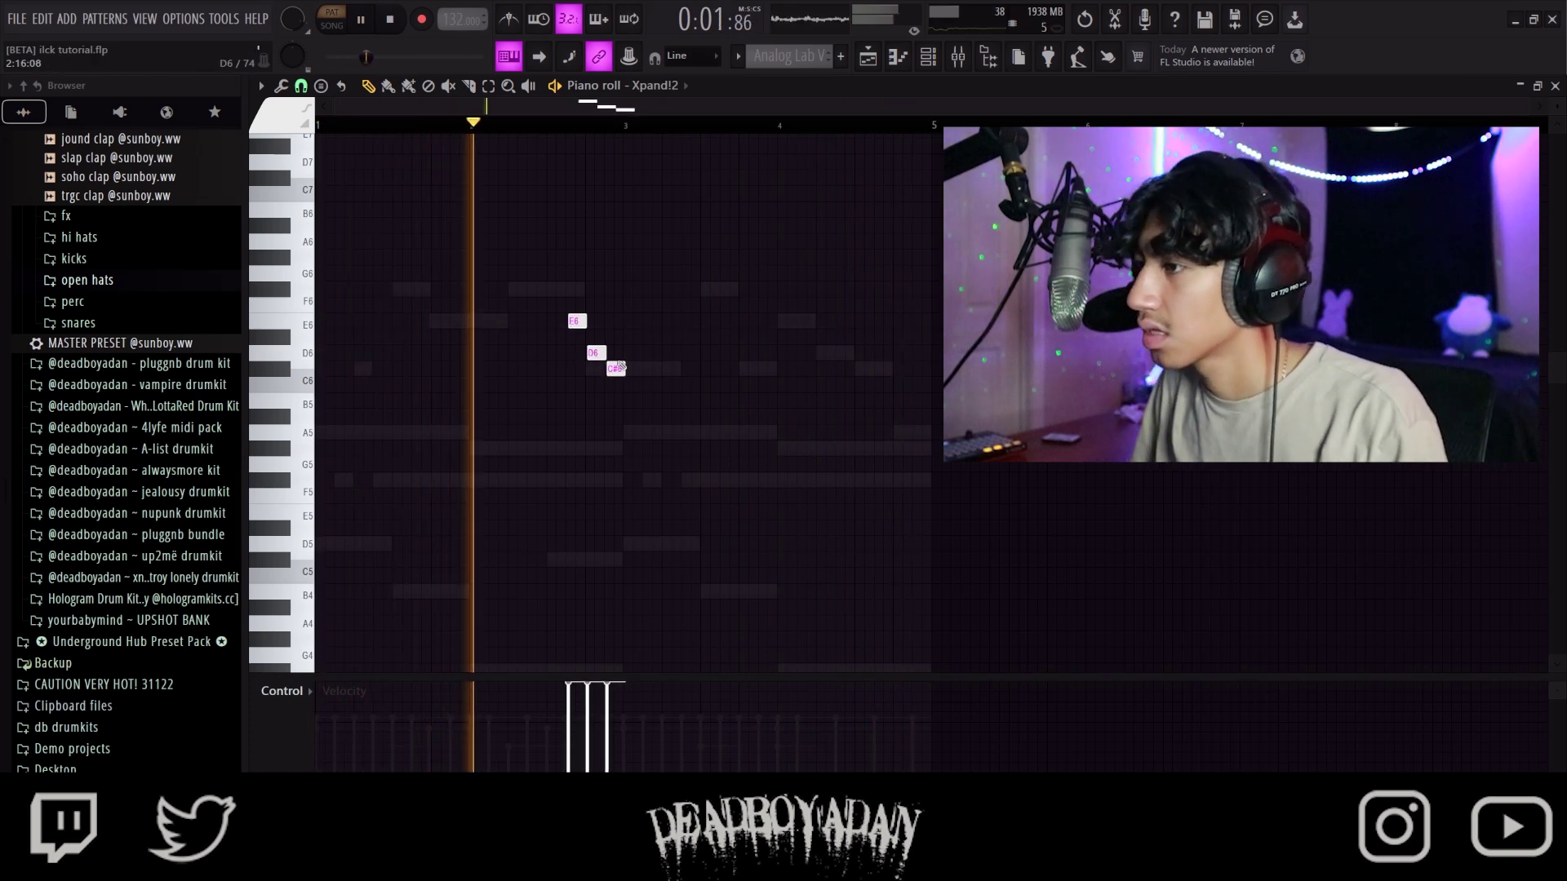
{"action": "key", "text": "ctrl+Down"}
- Continue the Xpand!2 melody with long C#5, B4 and A4 notes, ending the last one at the end of bar 4
{"action": "left_click_drag", "start_coordinate": [525, 490], "coordinate": [798, 672]}
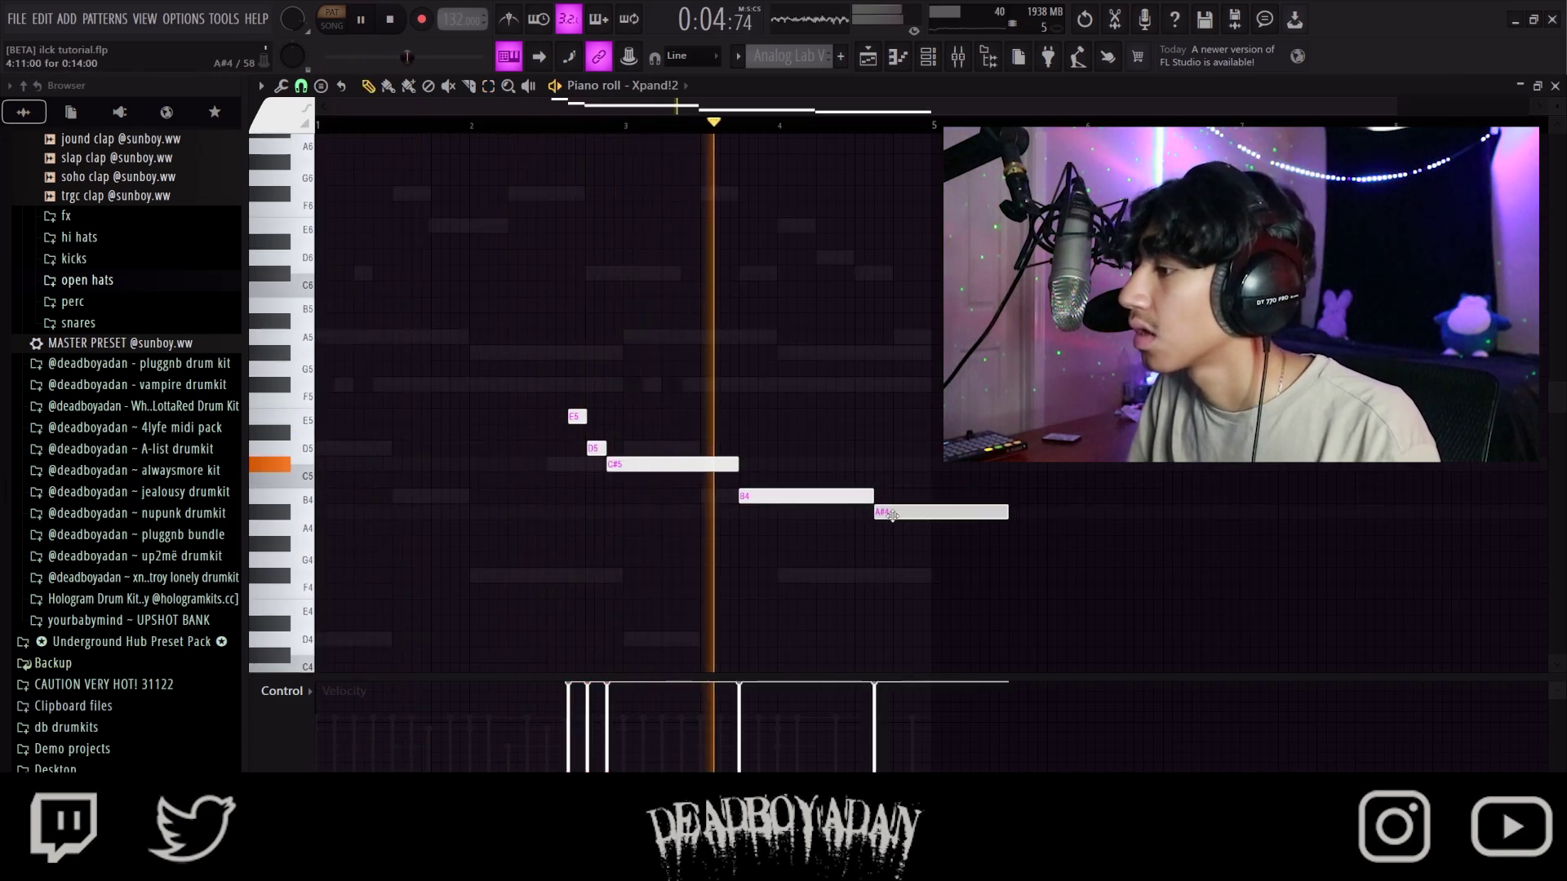
{"action": "left_click_drag", "start_coordinate": [1010, 511], "coordinate": [931, 512]}
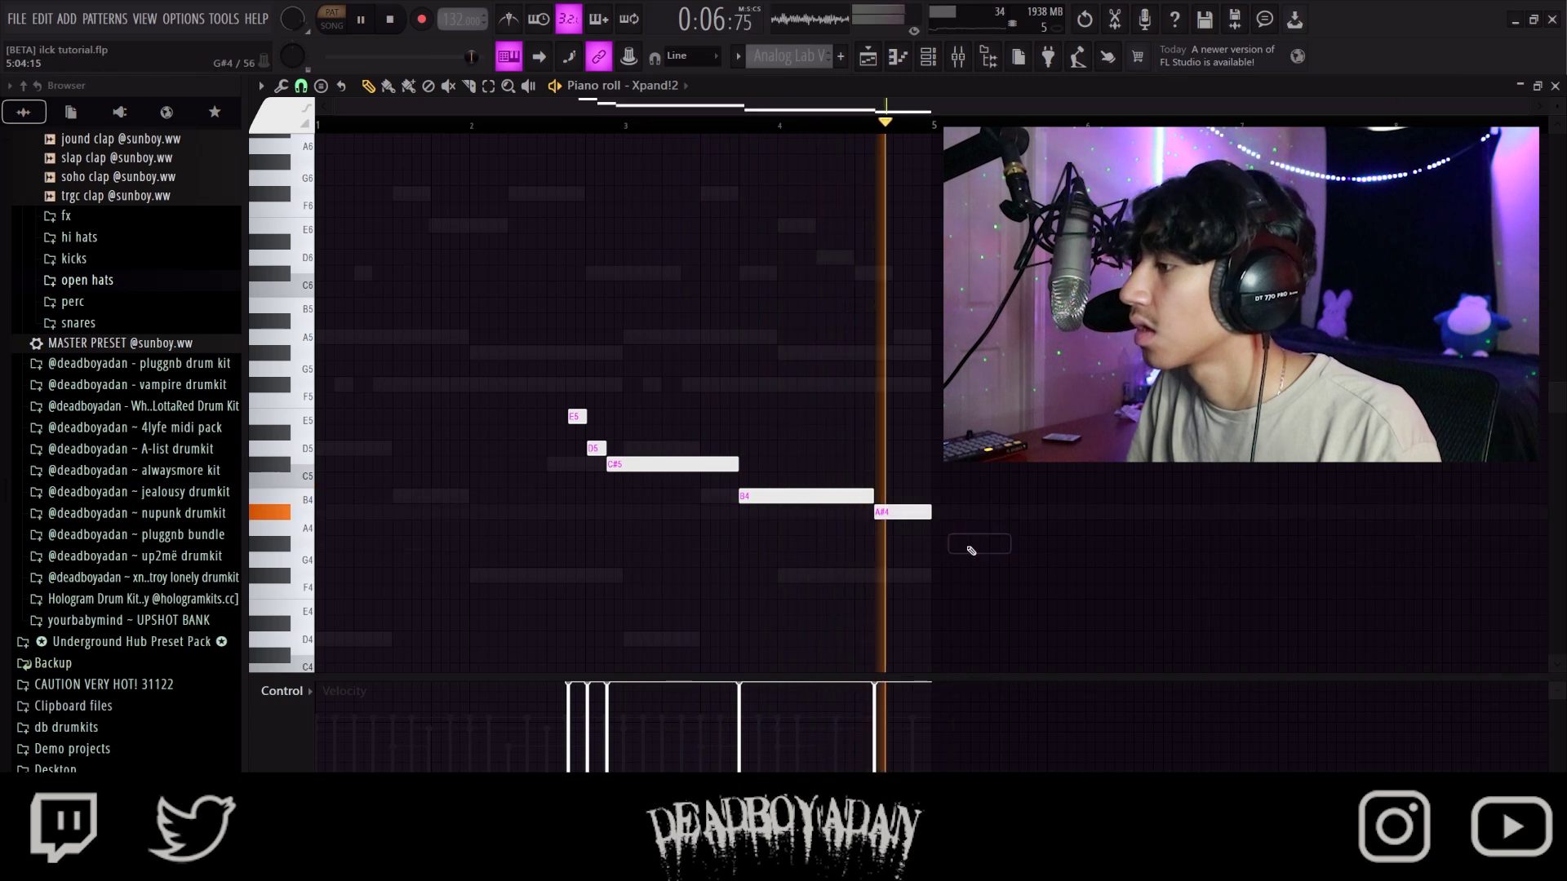
{"action": "left_click_drag", "start_coordinate": [912, 516], "coordinate": [912, 531]}
{"action": "left_click", "coordinate": [934, 562]}
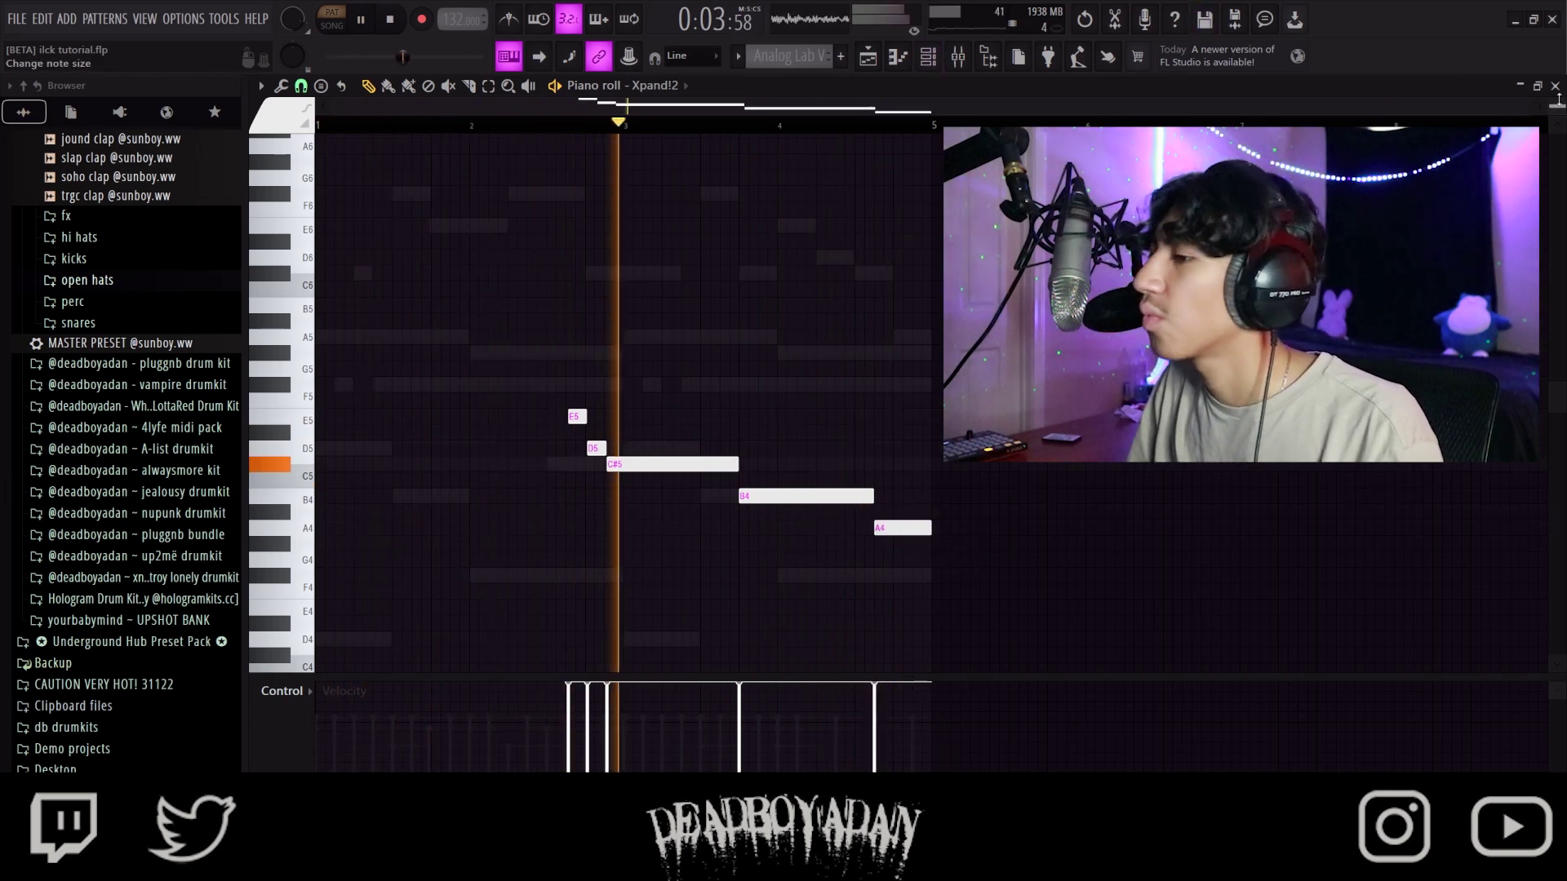
{"action": "key", "text": "Escape"}
{"action": "left_click", "coordinate": [480, 633]}
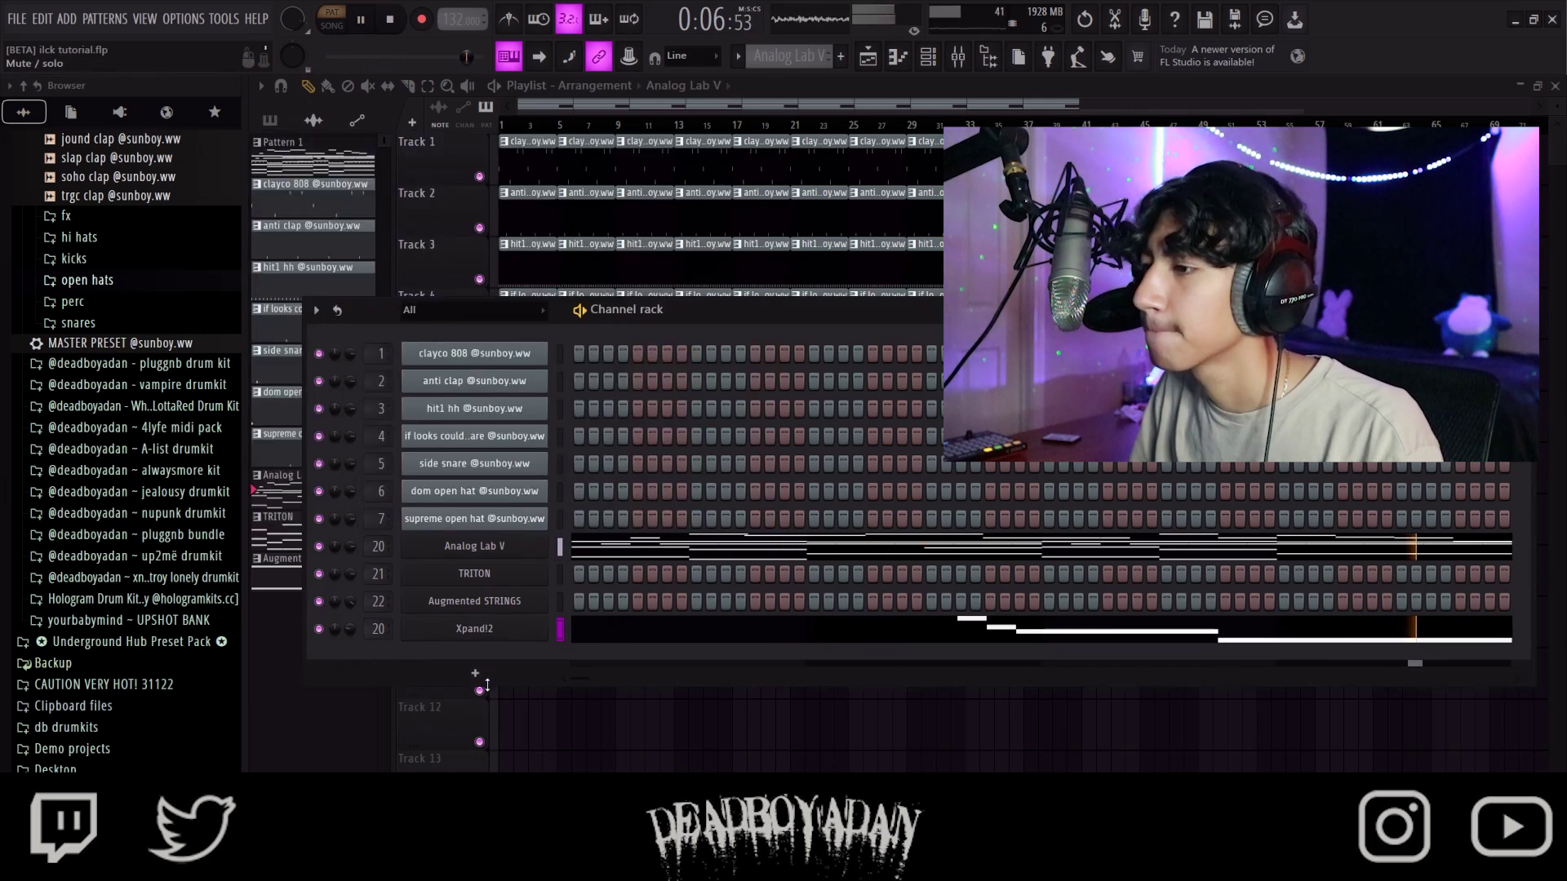
- Add a second Augmented STRINGS channel with two long two-bar notes and route it to mixer track 24
{"action": "left_click", "coordinate": [475, 673]}
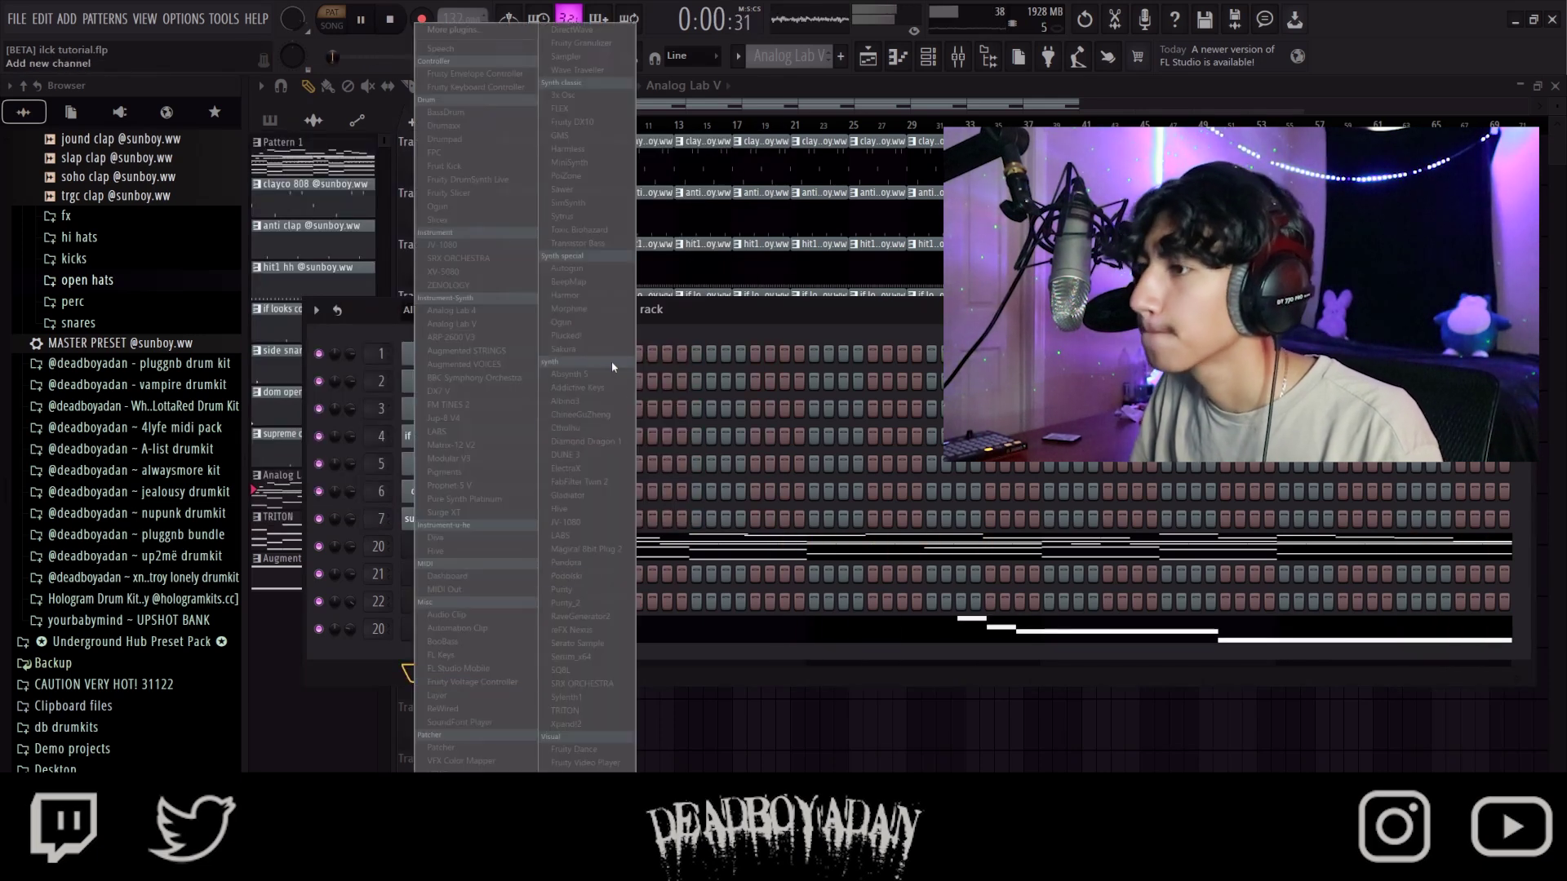
{"action": "left_click", "coordinate": [514, 352]}
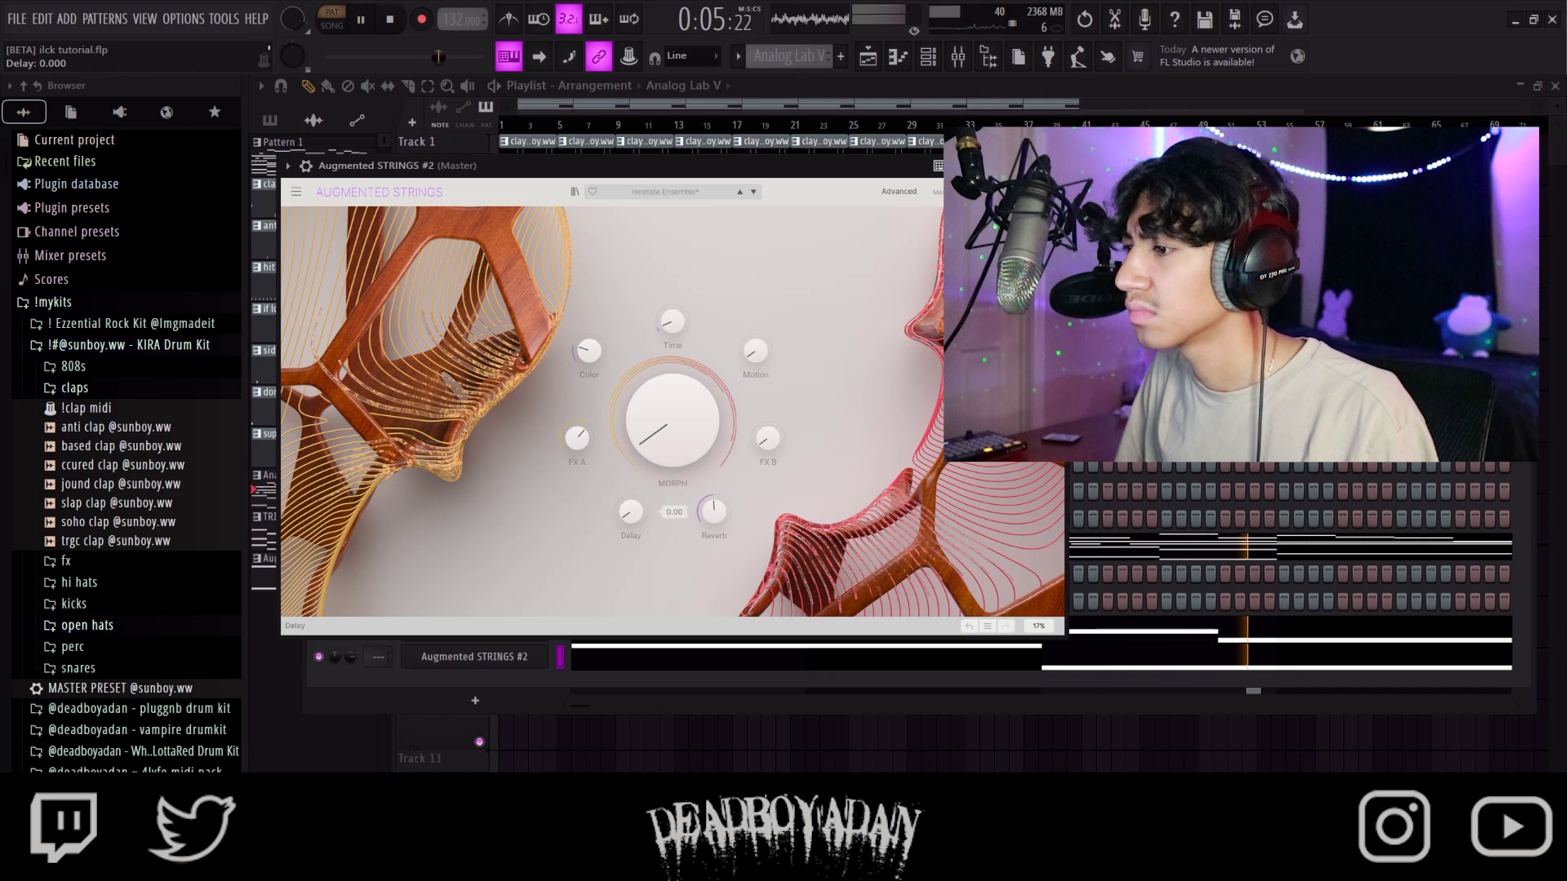
{"action": "left_click", "coordinate": [899, 191]}
{"action": "left_click", "coordinate": [506, 655]}
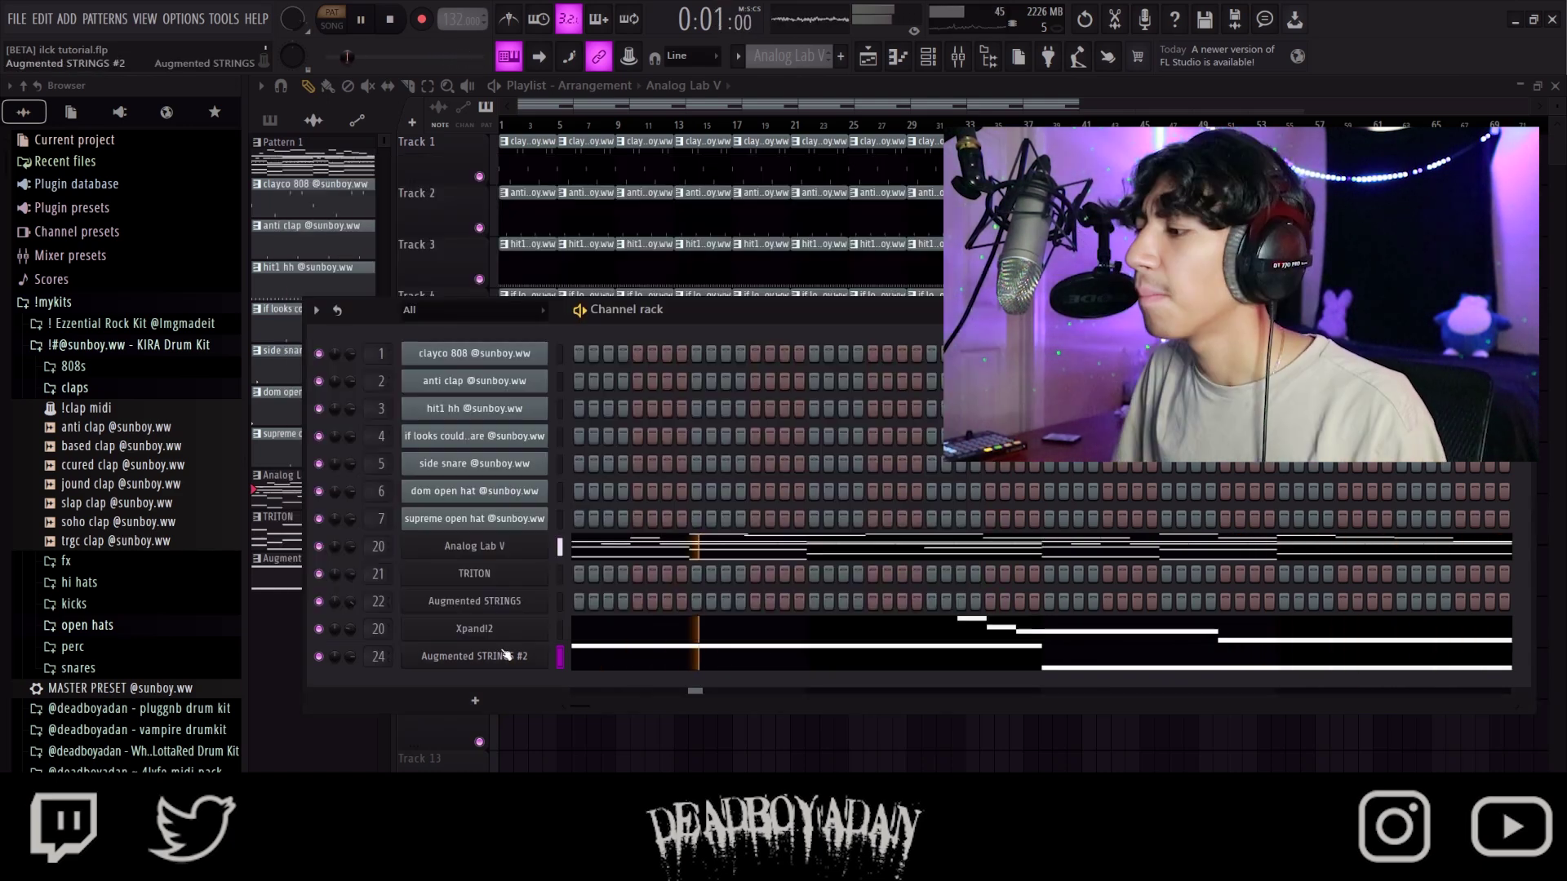
- Set Xpand!2 to the +38 Distorted Guitar preset and cut its notes out of the Analog Lab V pattern
{"action": "left_click", "coordinate": [448, 635]}
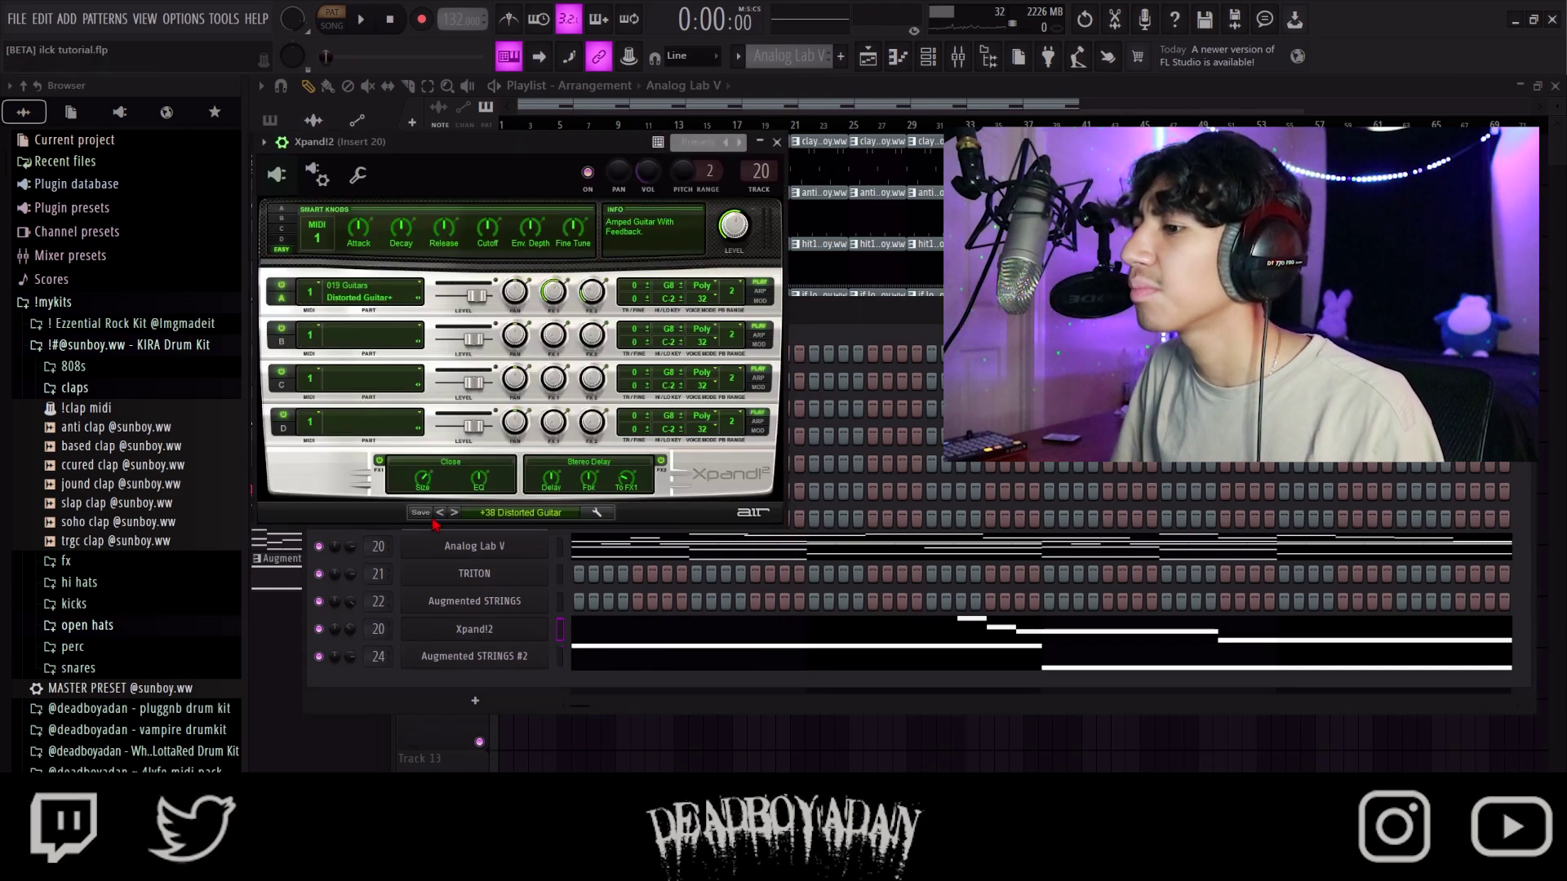
{"action": "left_click", "coordinate": [778, 143]}
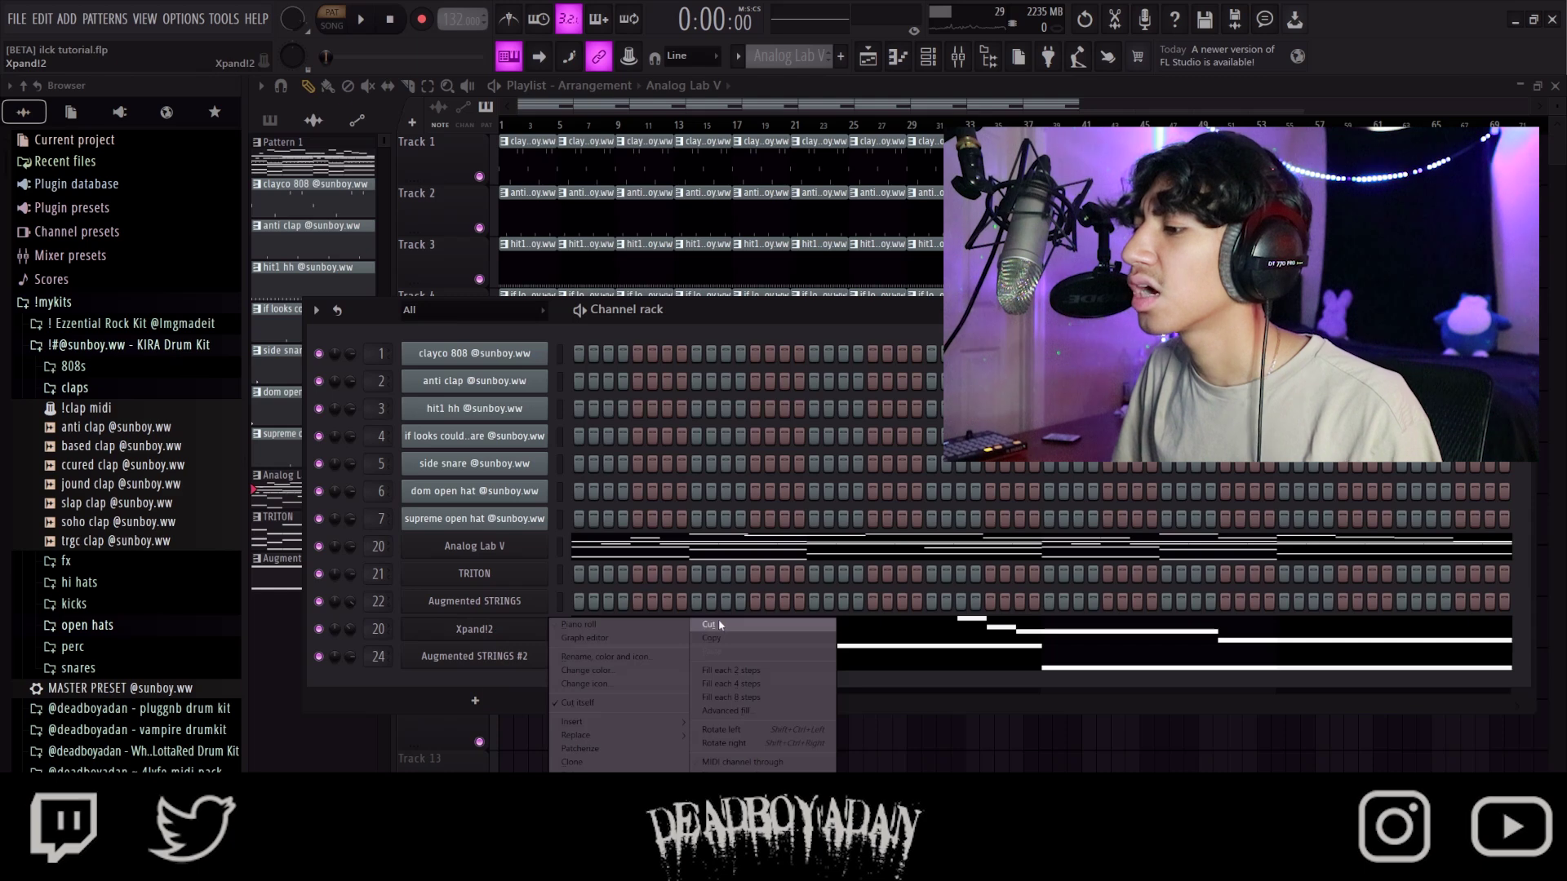
{"action": "scroll", "coordinate": [812, 57], "scroll_direction": "down", "scroll_amount": 1}
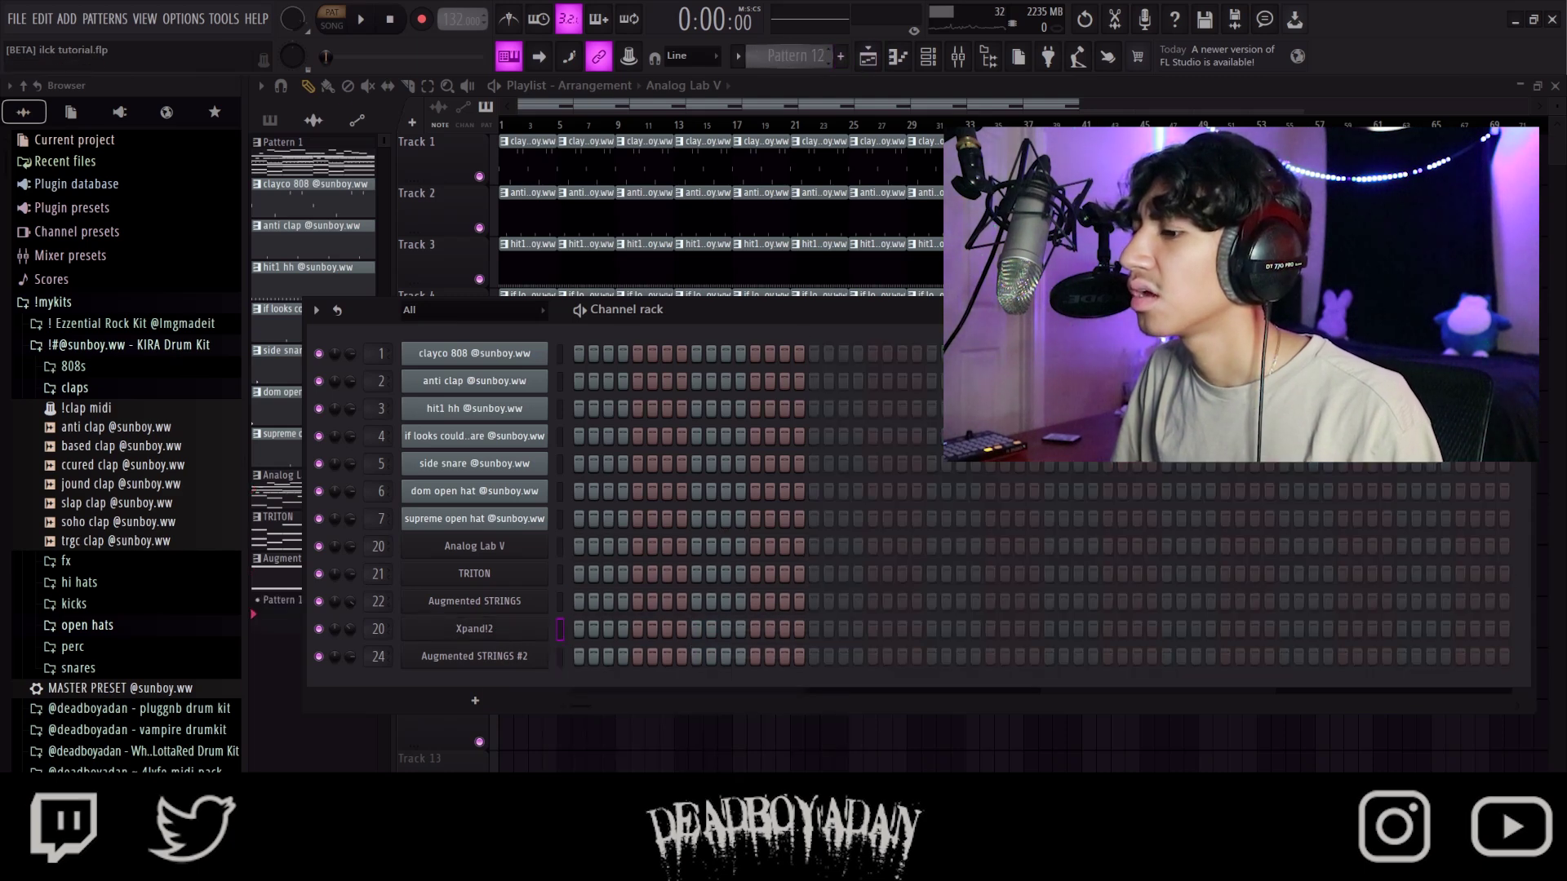
{"action": "scroll", "coordinate": [796, 56], "scroll_direction": "up", "scroll_amount": 11}
{"action": "scroll", "coordinate": [800, 57], "scroll_direction": "down", "scroll_amount": 1}
{"action": "right_click", "coordinate": [493, 643]}
{"action": "scroll", "coordinate": [796, 56], "scroll_direction": "up", "scroll_amount": 1}
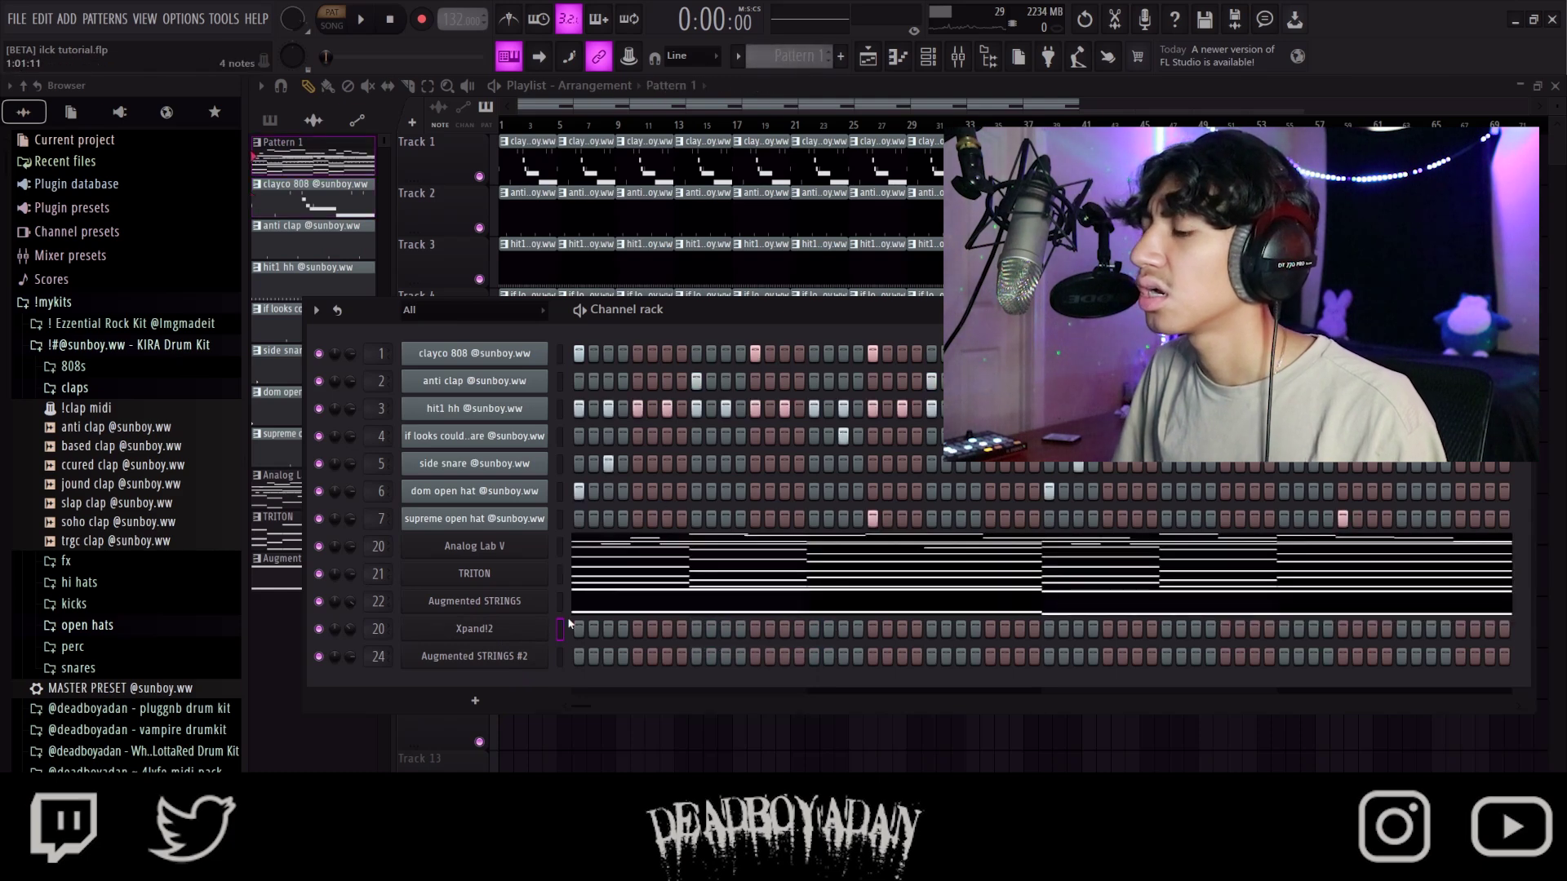
{"action": "scroll", "coordinate": [795, 55], "scroll_direction": "down", "scroll_amount": 8}
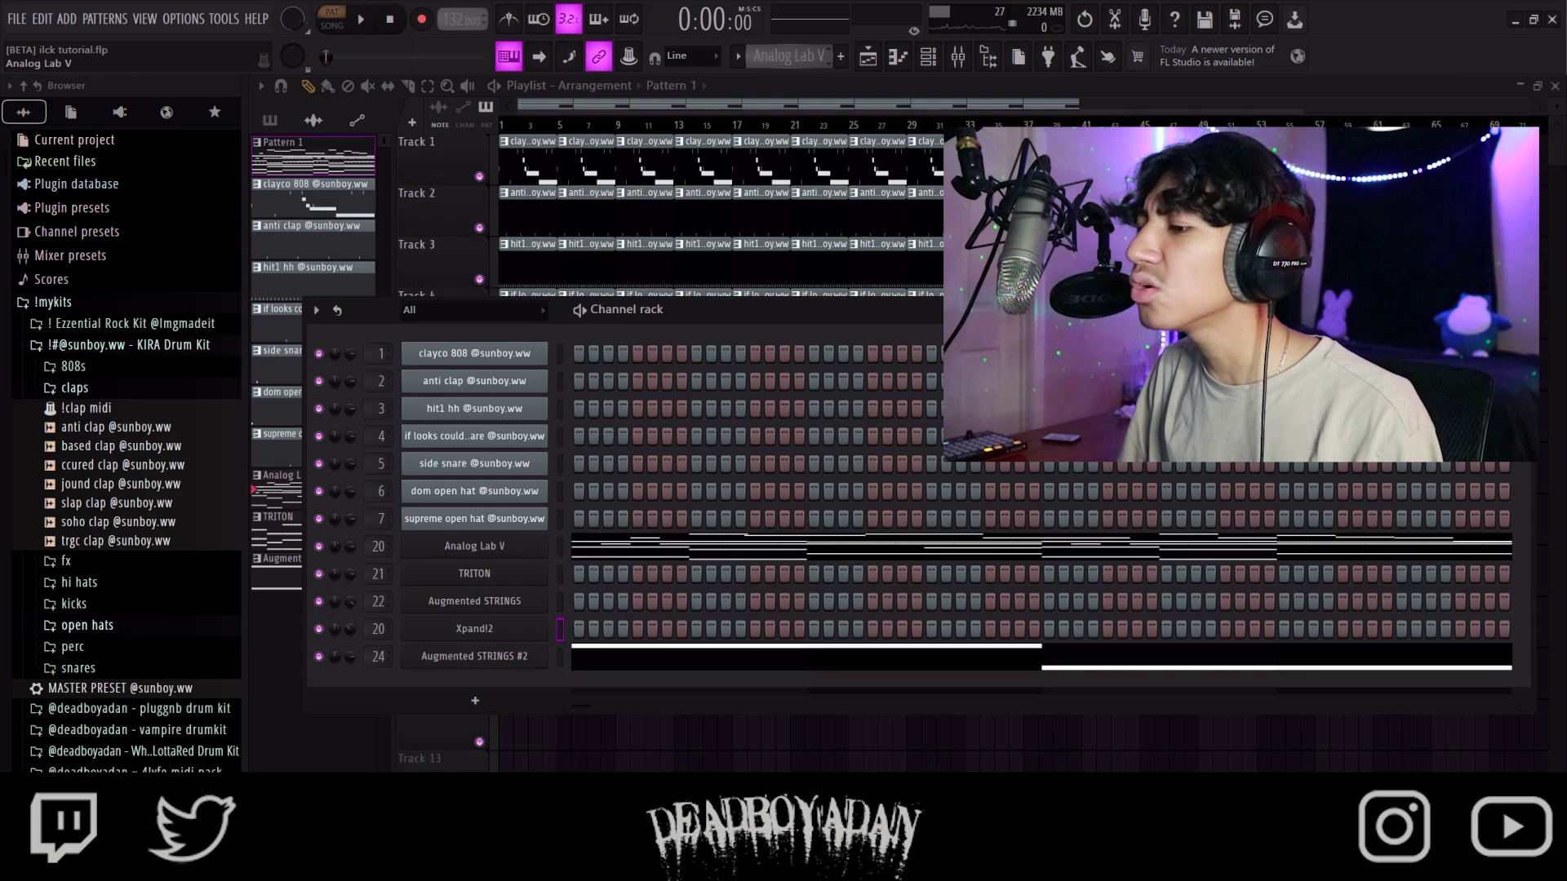
- Place the Xpand!2 melody as Pattern 12 on track 11 across bars 41–56, and trim the drum clips just before bars 17 and 25
{"action": "scroll", "coordinate": [790, 56], "scroll_direction": "down", "scroll_amount": 1}
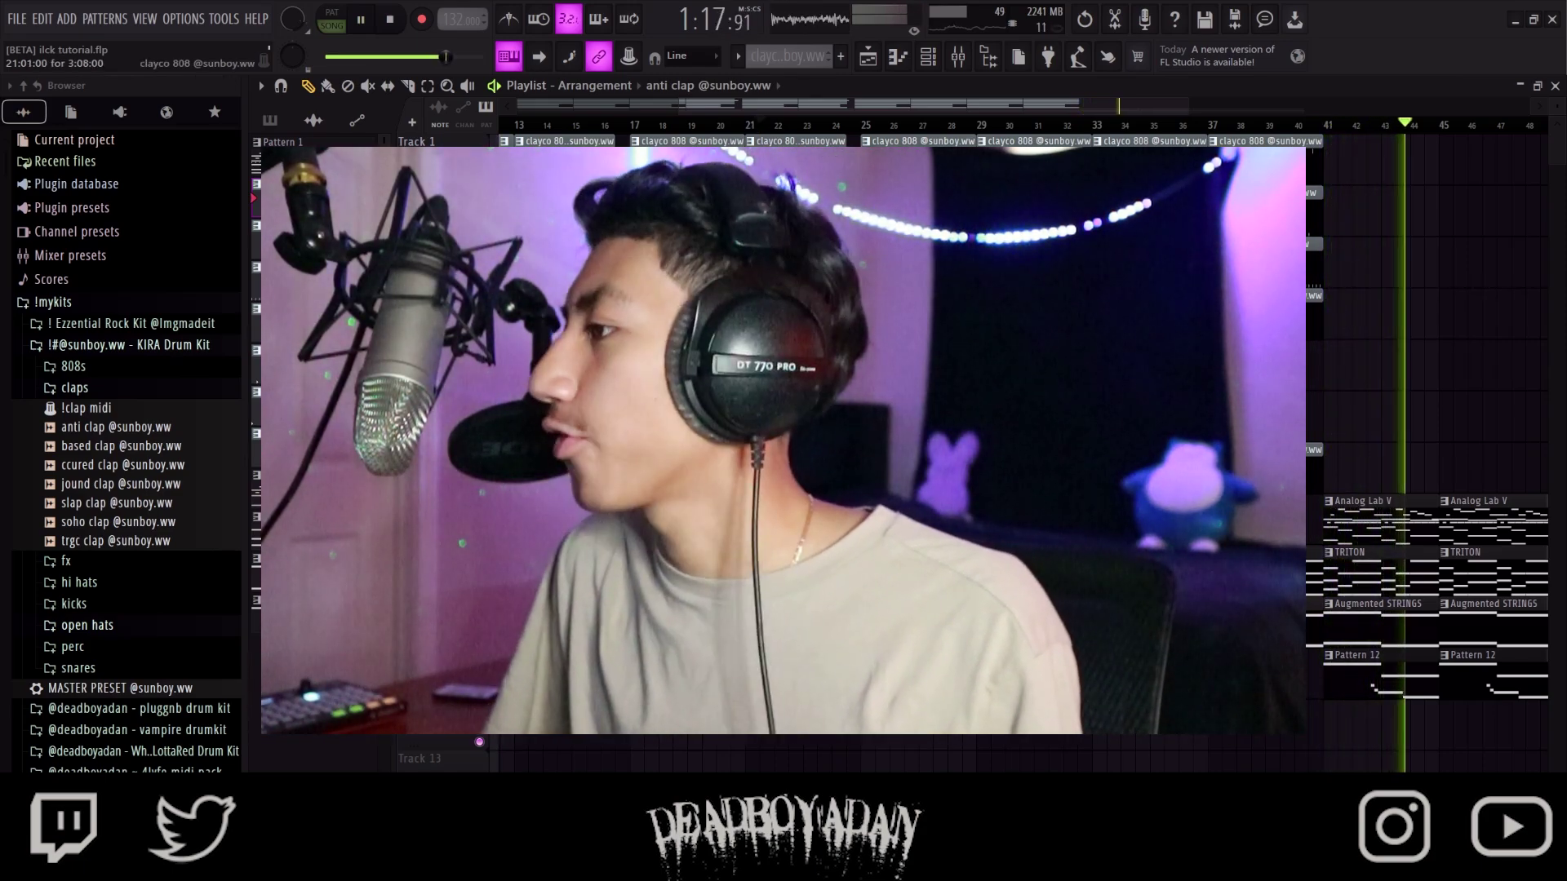
{"action": "scroll", "coordinate": [834, 408], "scroll_direction": "down", "scroll_amount": 2}
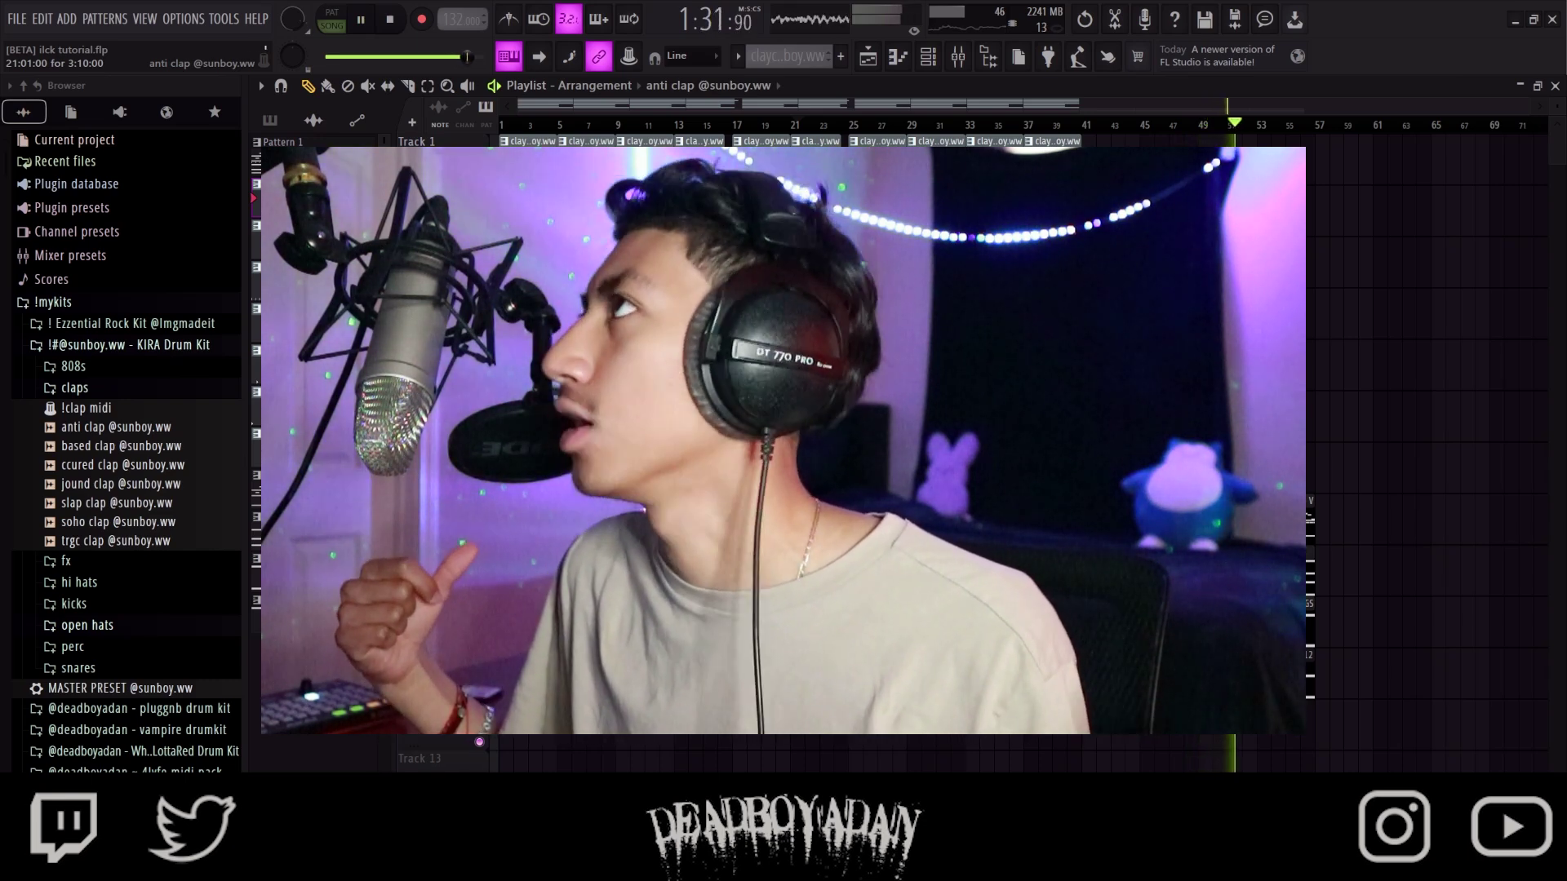
{"action": "key", "text": "space"}
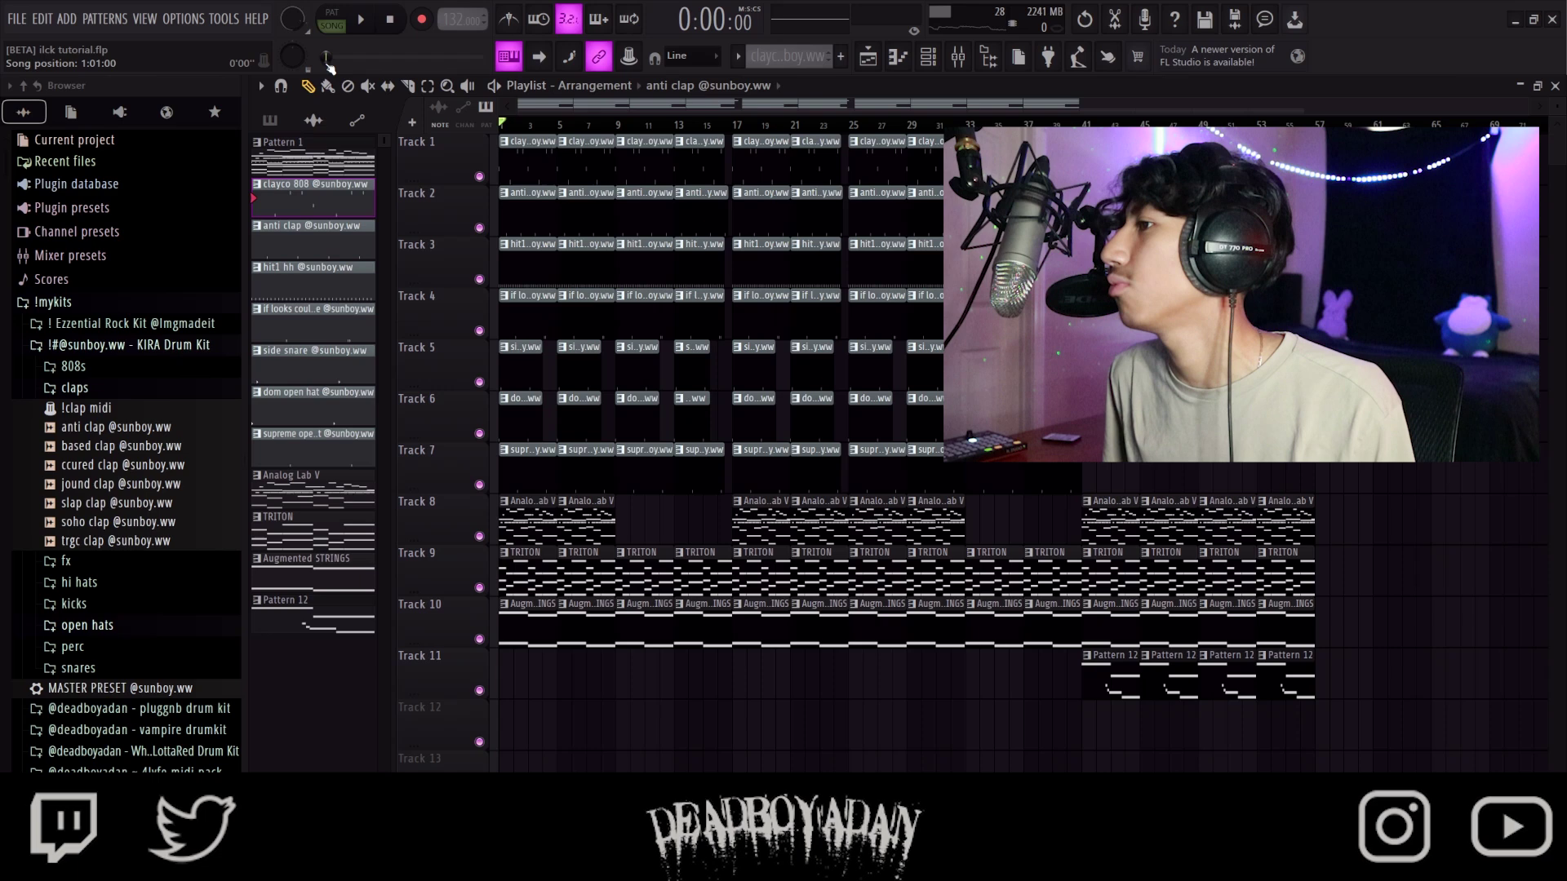
- Play the arrangement from the start, audition the clayco 808 pattern alone and inspect its sampler settings
{"action": "key", "text": "space"}
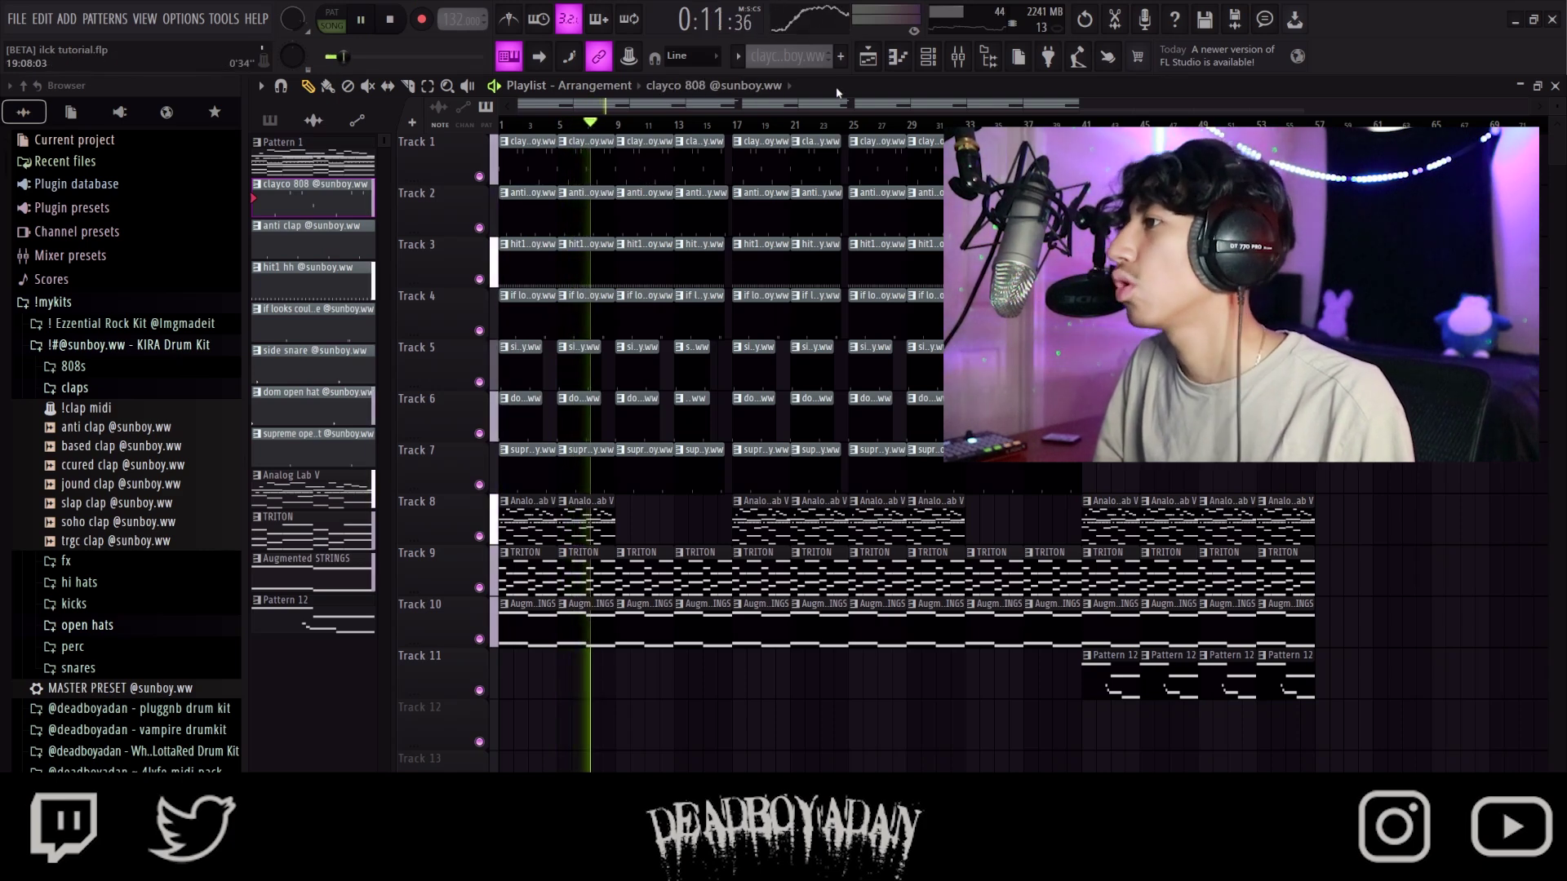
{"action": "key", "text": "F6"}
{"action": "key", "text": "l"}
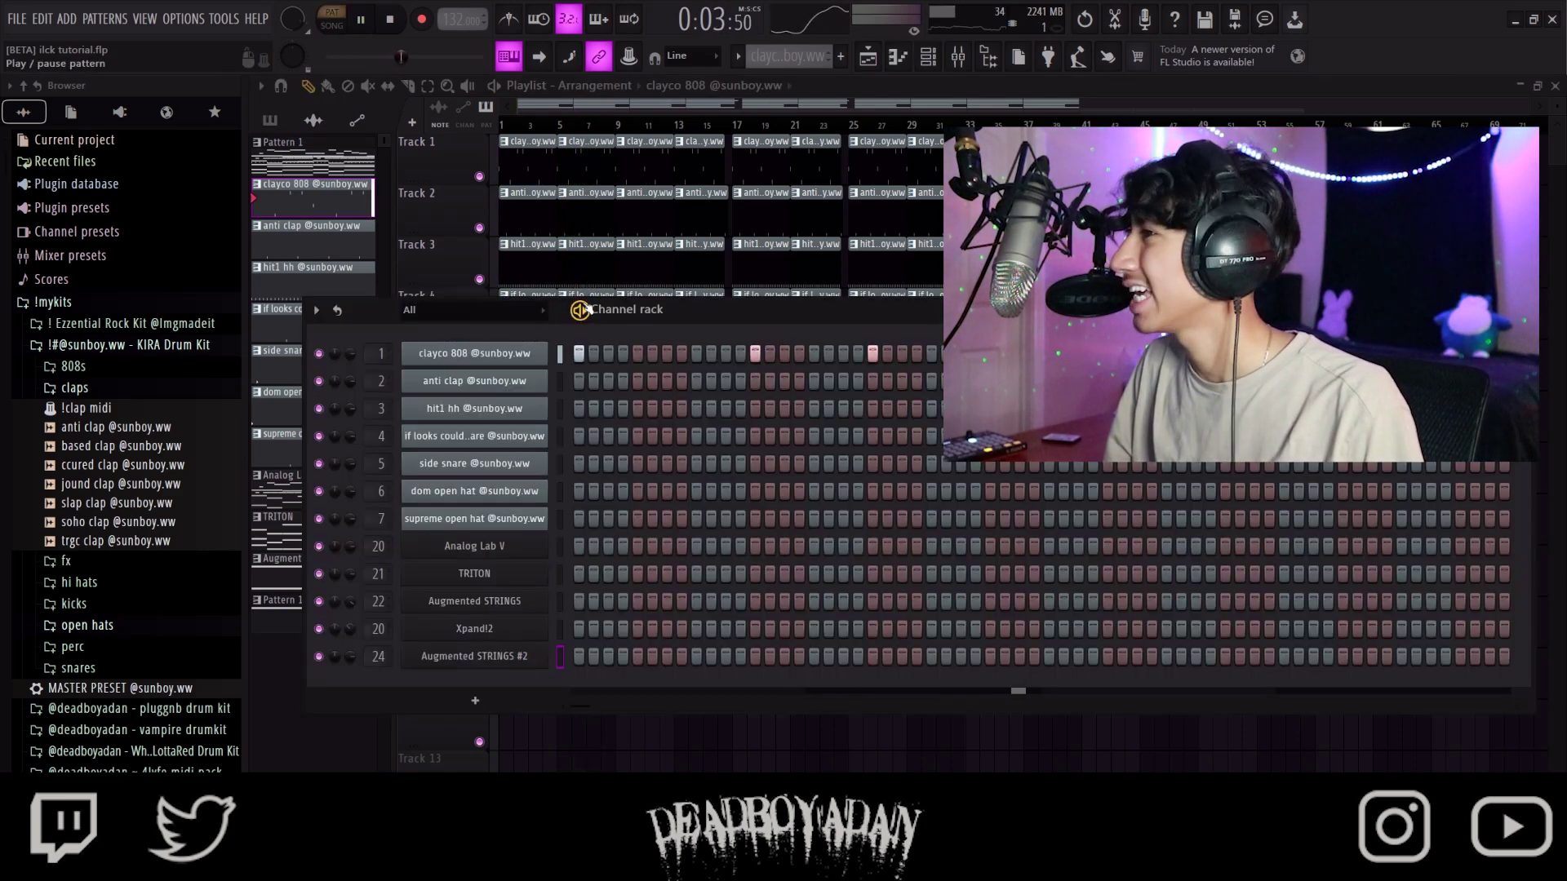
{"action": "left_click", "coordinate": [523, 355]}
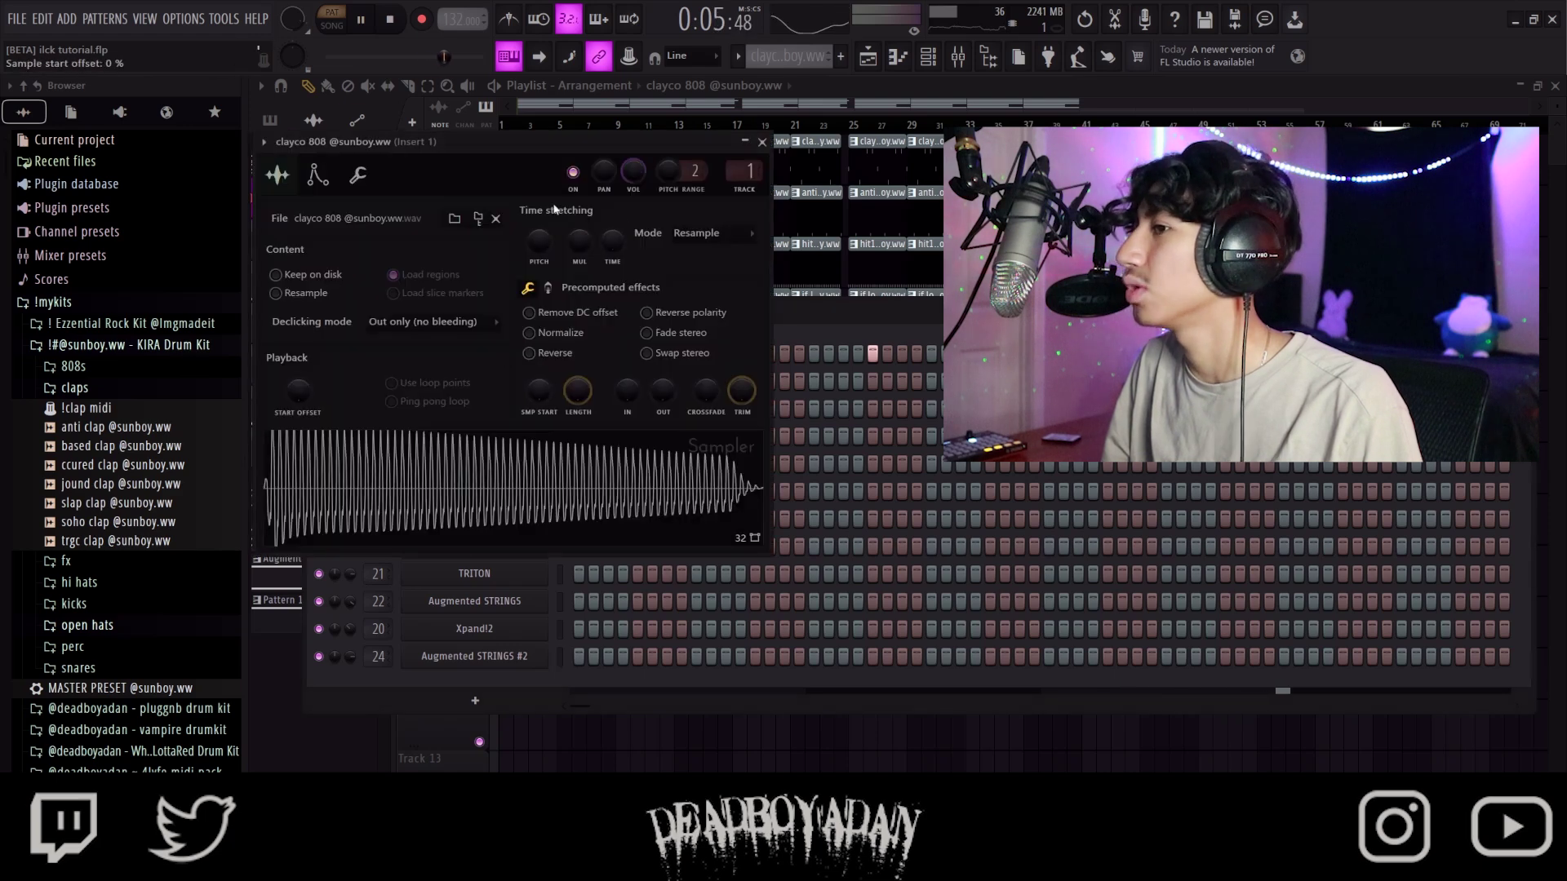
{"action": "left_click", "coordinate": [762, 142]}
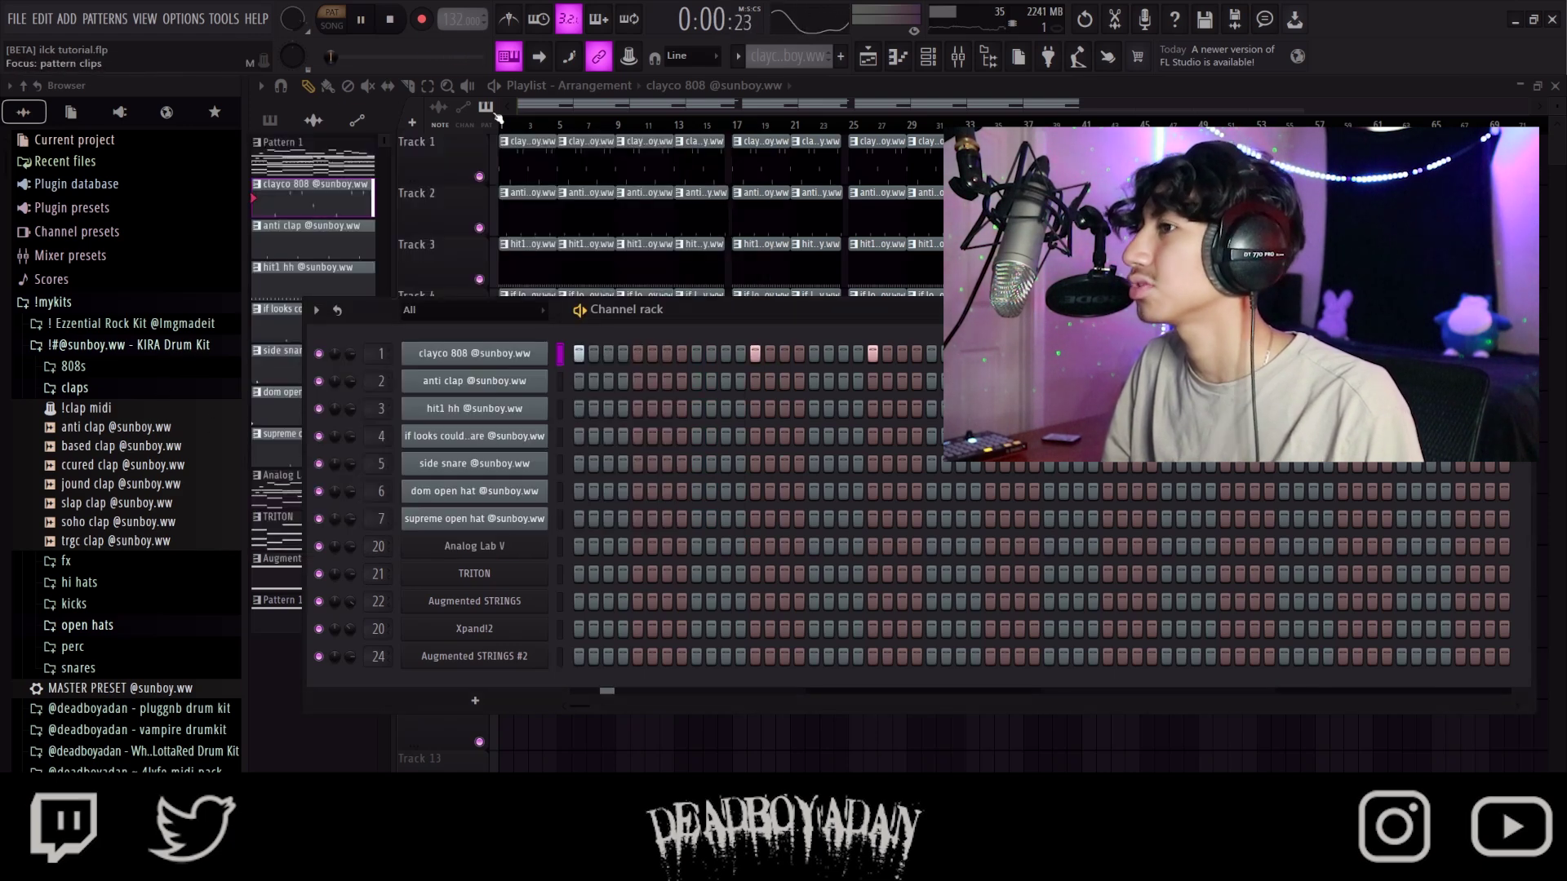